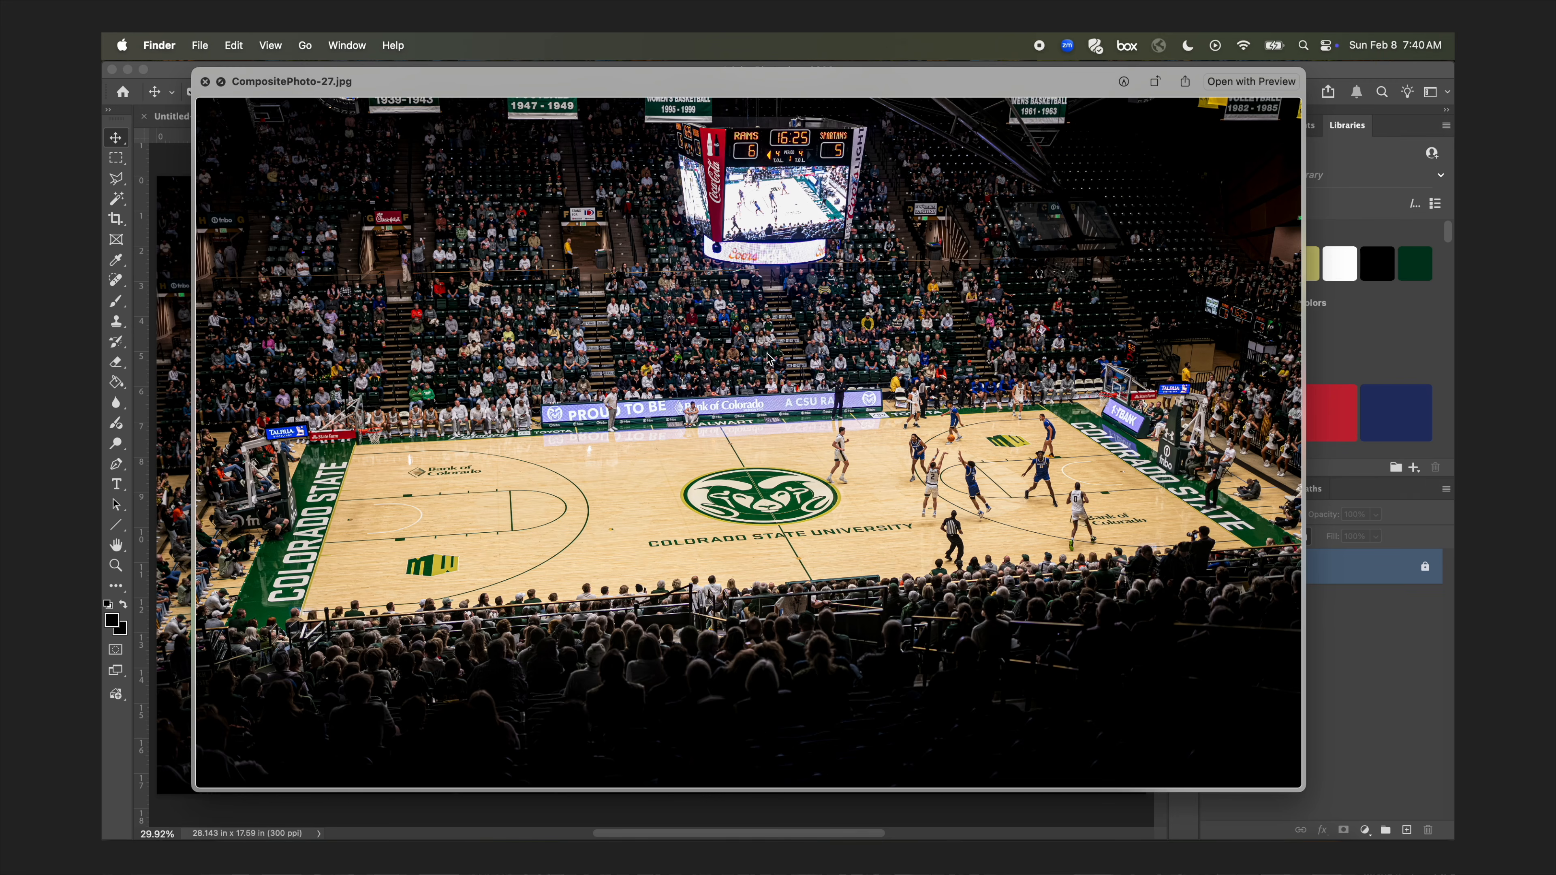
Place CompositePhoto-27.jpg from Finder into the arena document as a new layer at 100% scale
{"action": "key", "text": "space"}
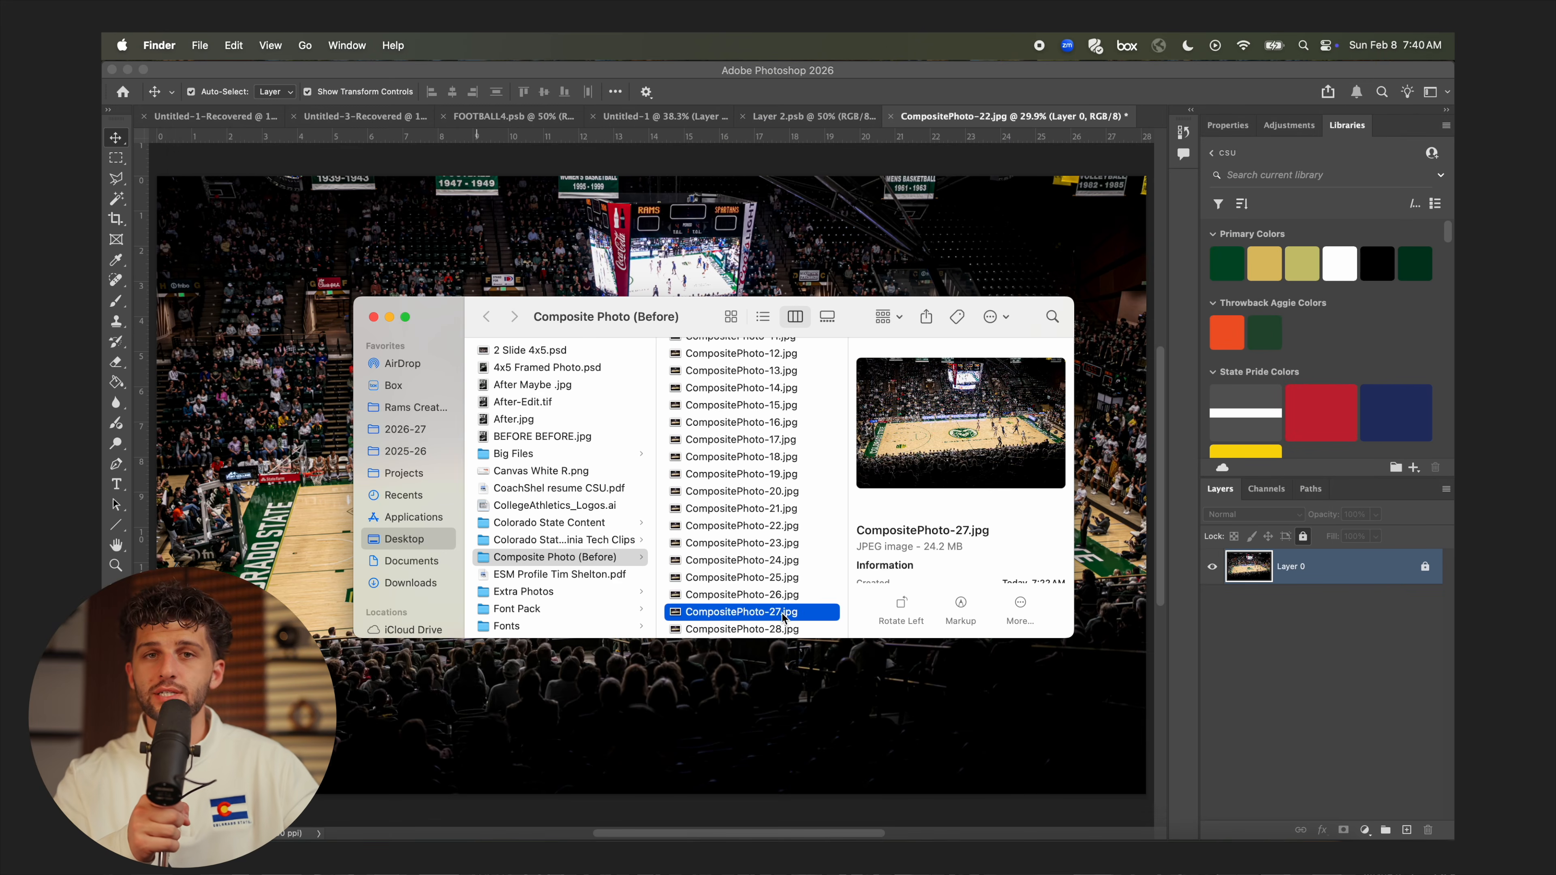
{"action": "left_click_drag", "start_coordinate": [754, 612], "coordinate": [615, 699]}
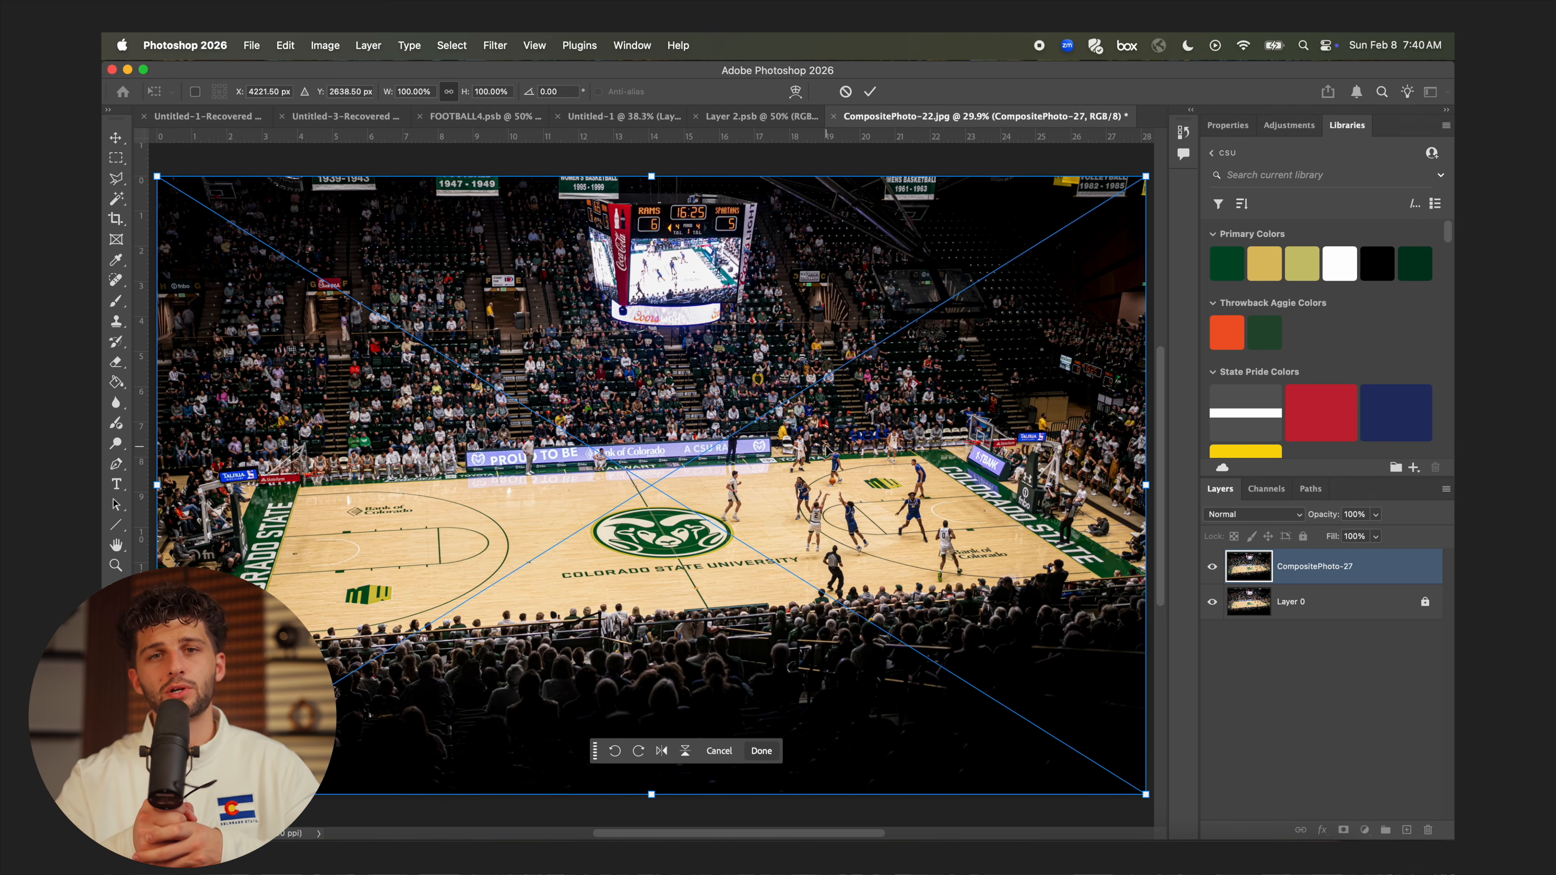
{"action": "key", "text": "Return"}
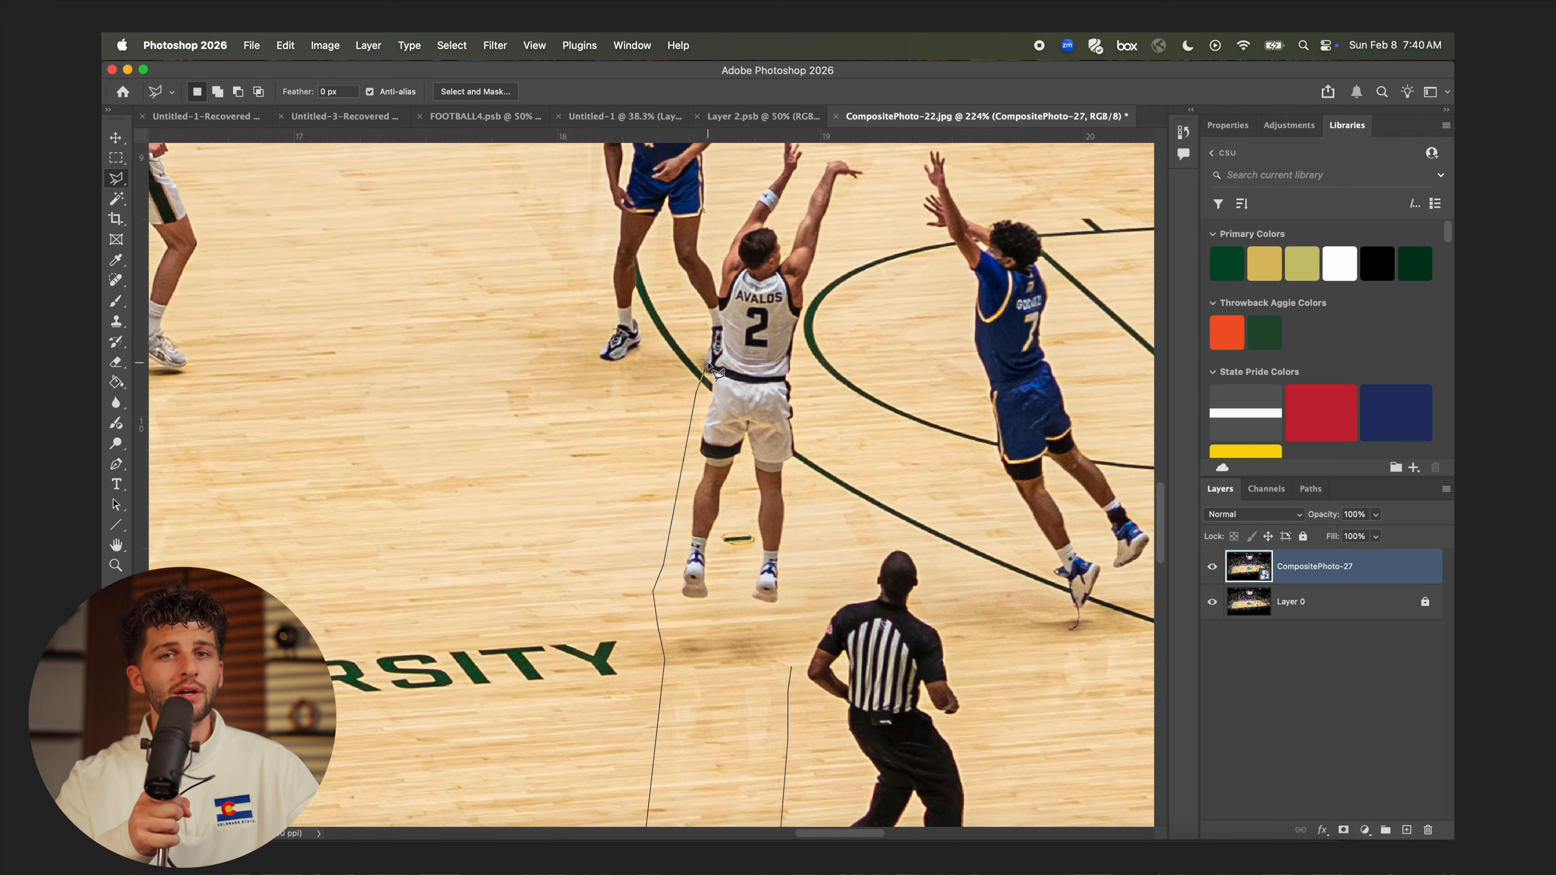
Outline the number 2 jump shooter with his floor shadow using the Polygonal Lasso, and add the airborne basketball to the selection
{"action": "scroll", "coordinate": [689, 423], "scroll_direction": "up", "scroll_amount": 5}
{"action": "left_click", "coordinate": [706, 457]}
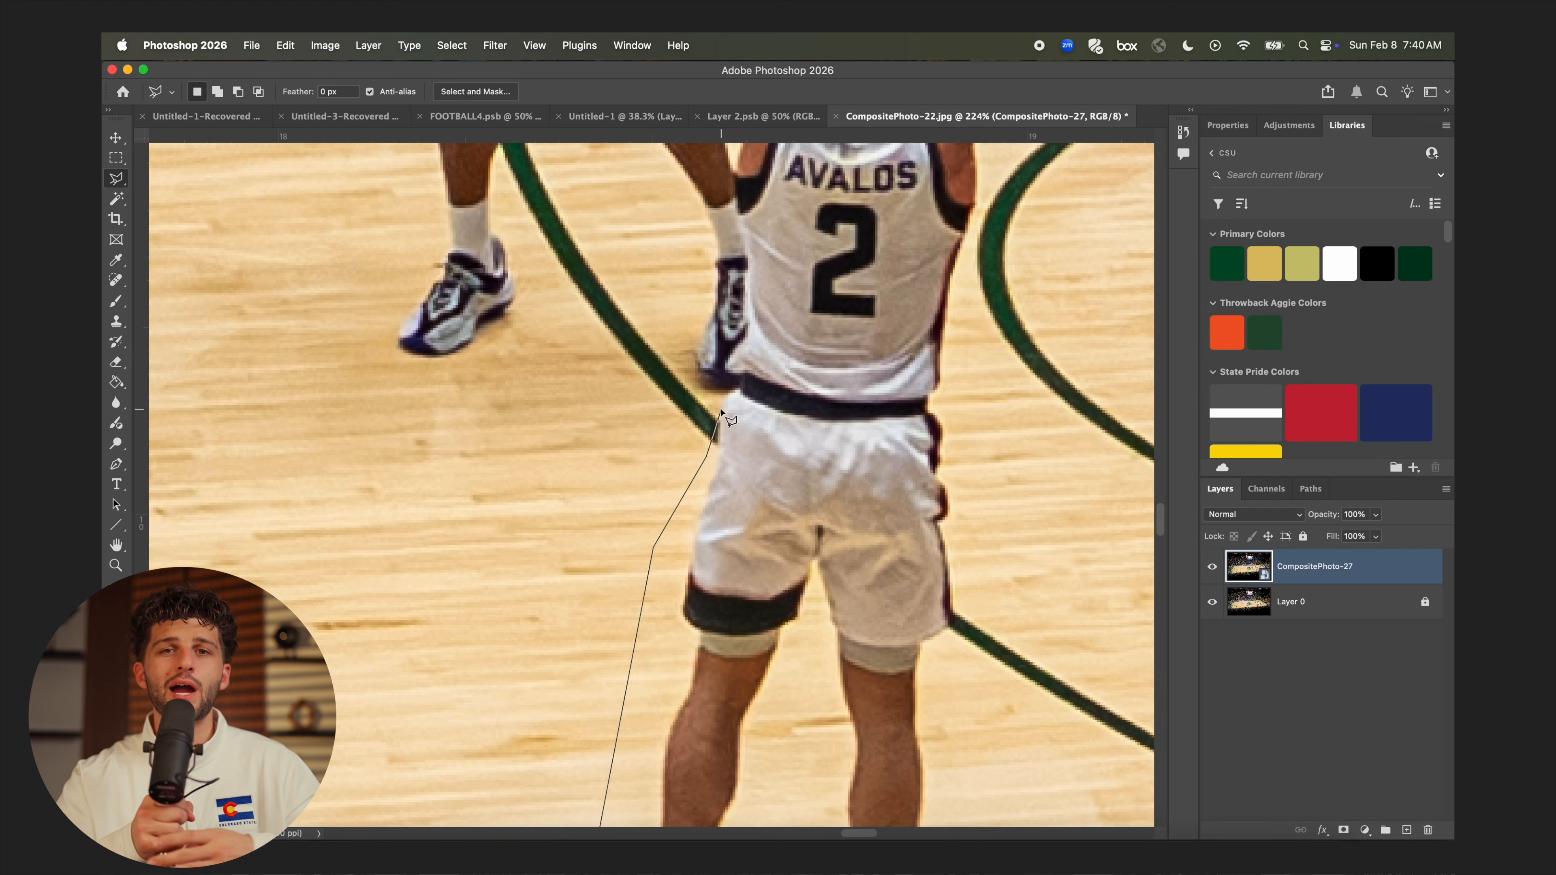
{"action": "left_click", "coordinate": [718, 421]}
{"action": "left_click", "coordinate": [740, 388]}
{"action": "scroll", "coordinate": [742, 361], "scroll_direction": "up", "scroll_amount": 5}
{"action": "left_click", "coordinate": [781, 503]}
{"action": "left_click", "coordinate": [777, 466]}
{"action": "scroll", "coordinate": [909, 441], "scroll_direction": "down", "scroll_amount": 5}
{"action": "scroll", "coordinate": [938, 642], "scroll_direction": "down", "scroll_amount": 5}
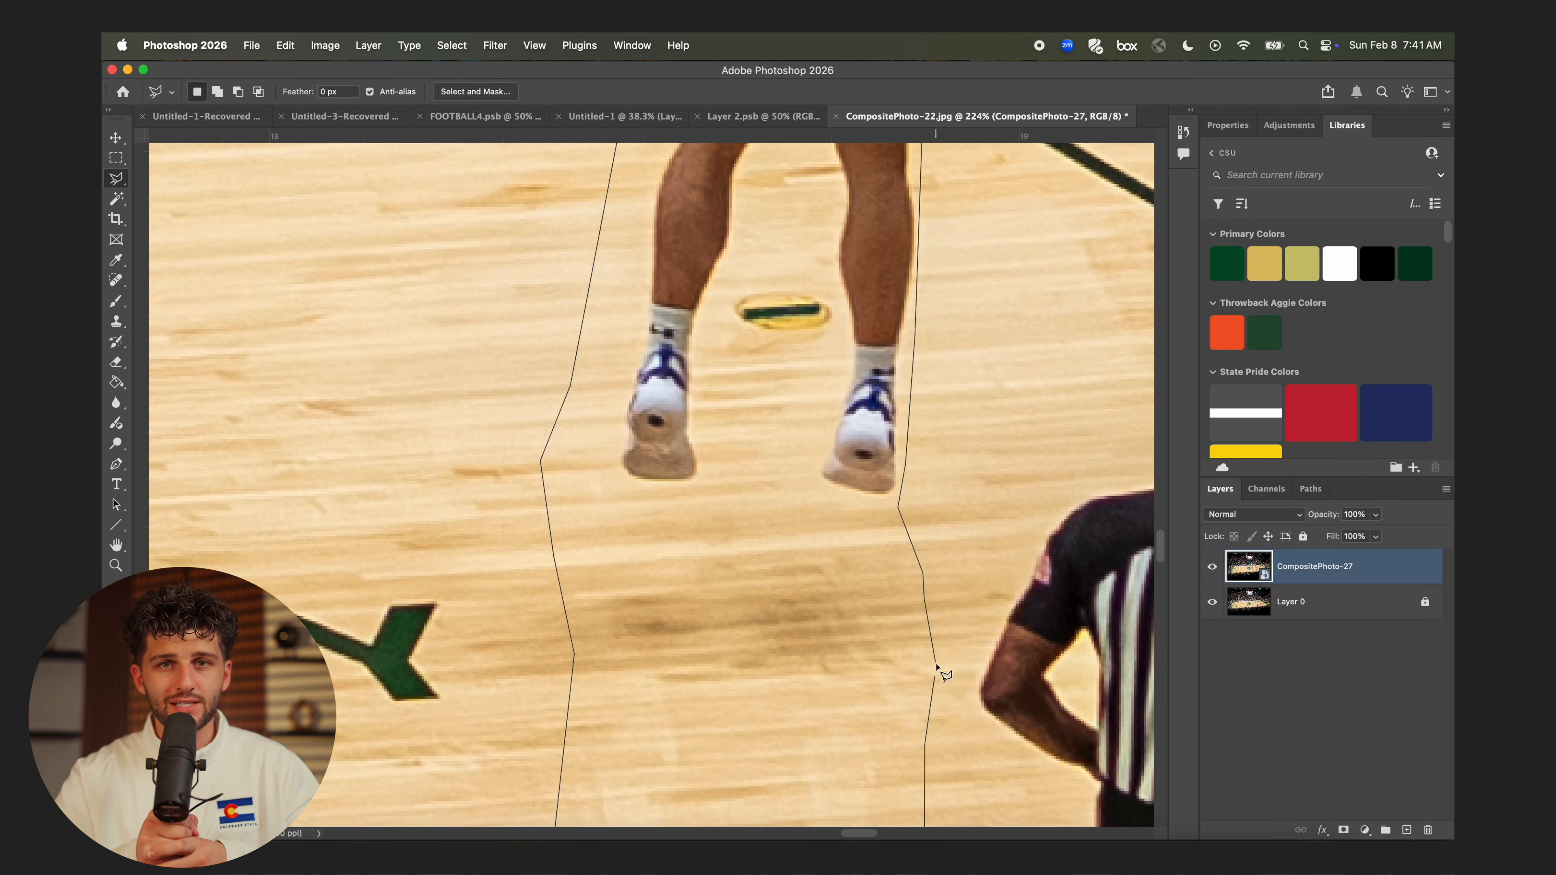
{"action": "scroll", "coordinate": [937, 642], "scroll_direction": "up", "scroll_amount": 1}
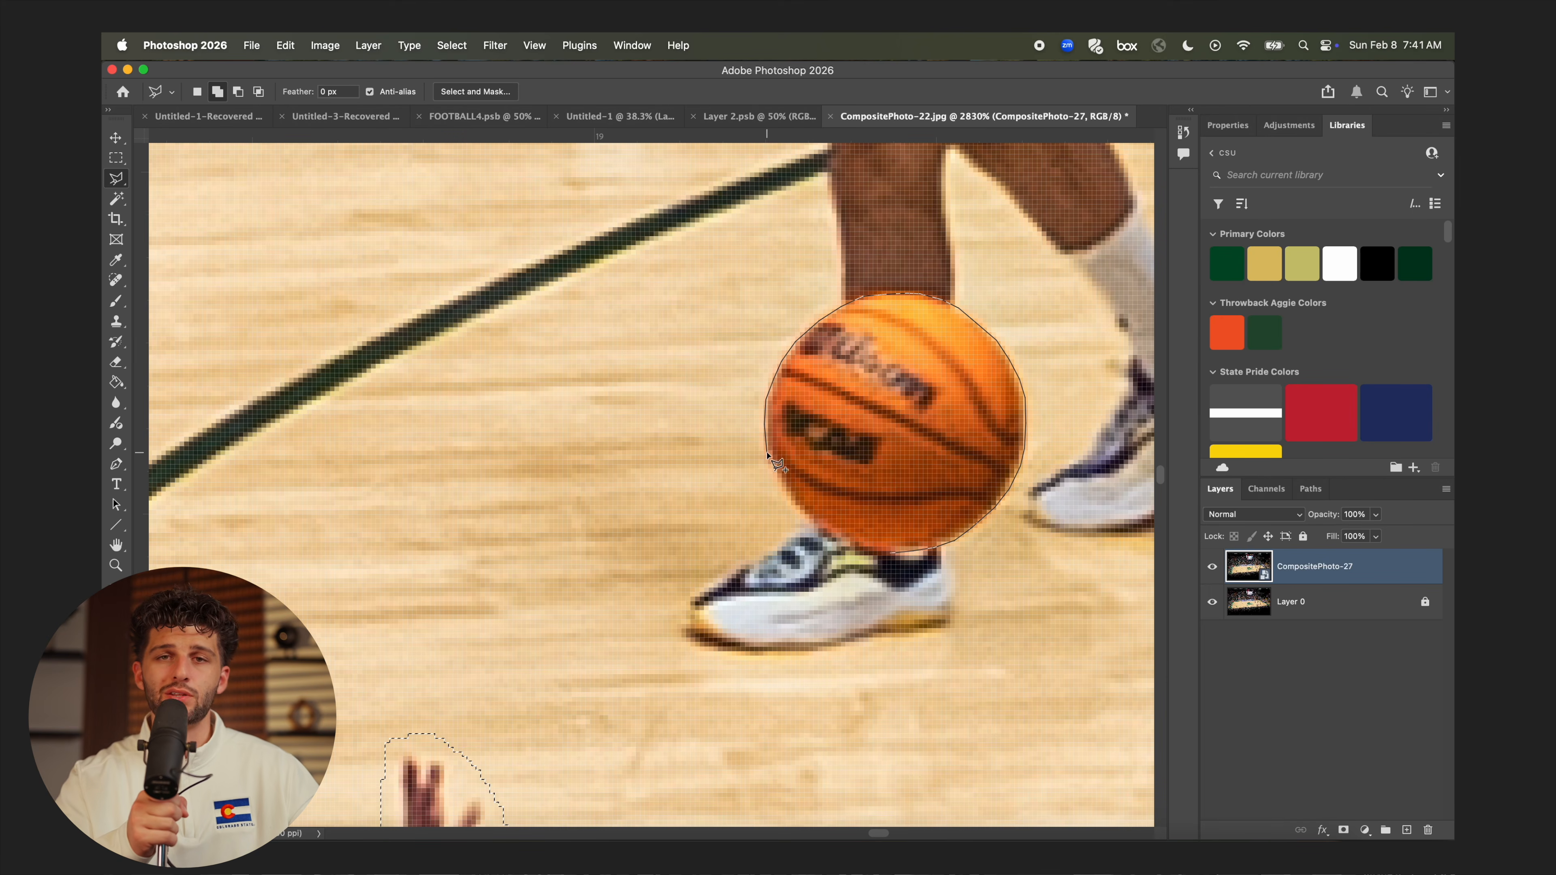
{"action": "left_click", "coordinate": [893, 554]}
{"action": "key", "text": "super+0"}
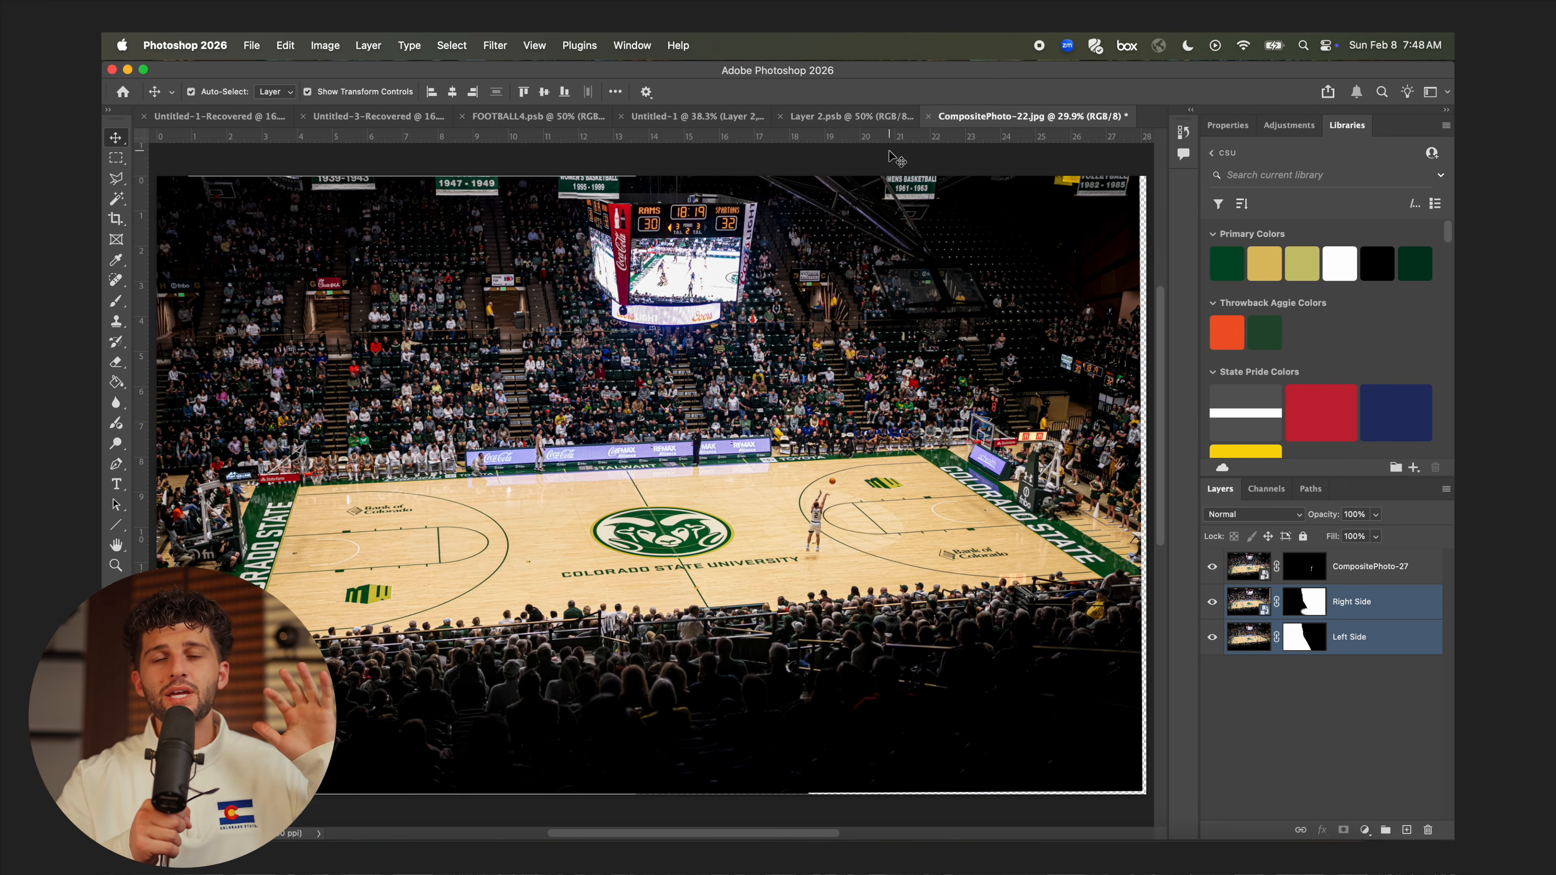
{"action": "scroll", "coordinate": [831, 445], "scroll_direction": "up", "scroll_amount": 10}
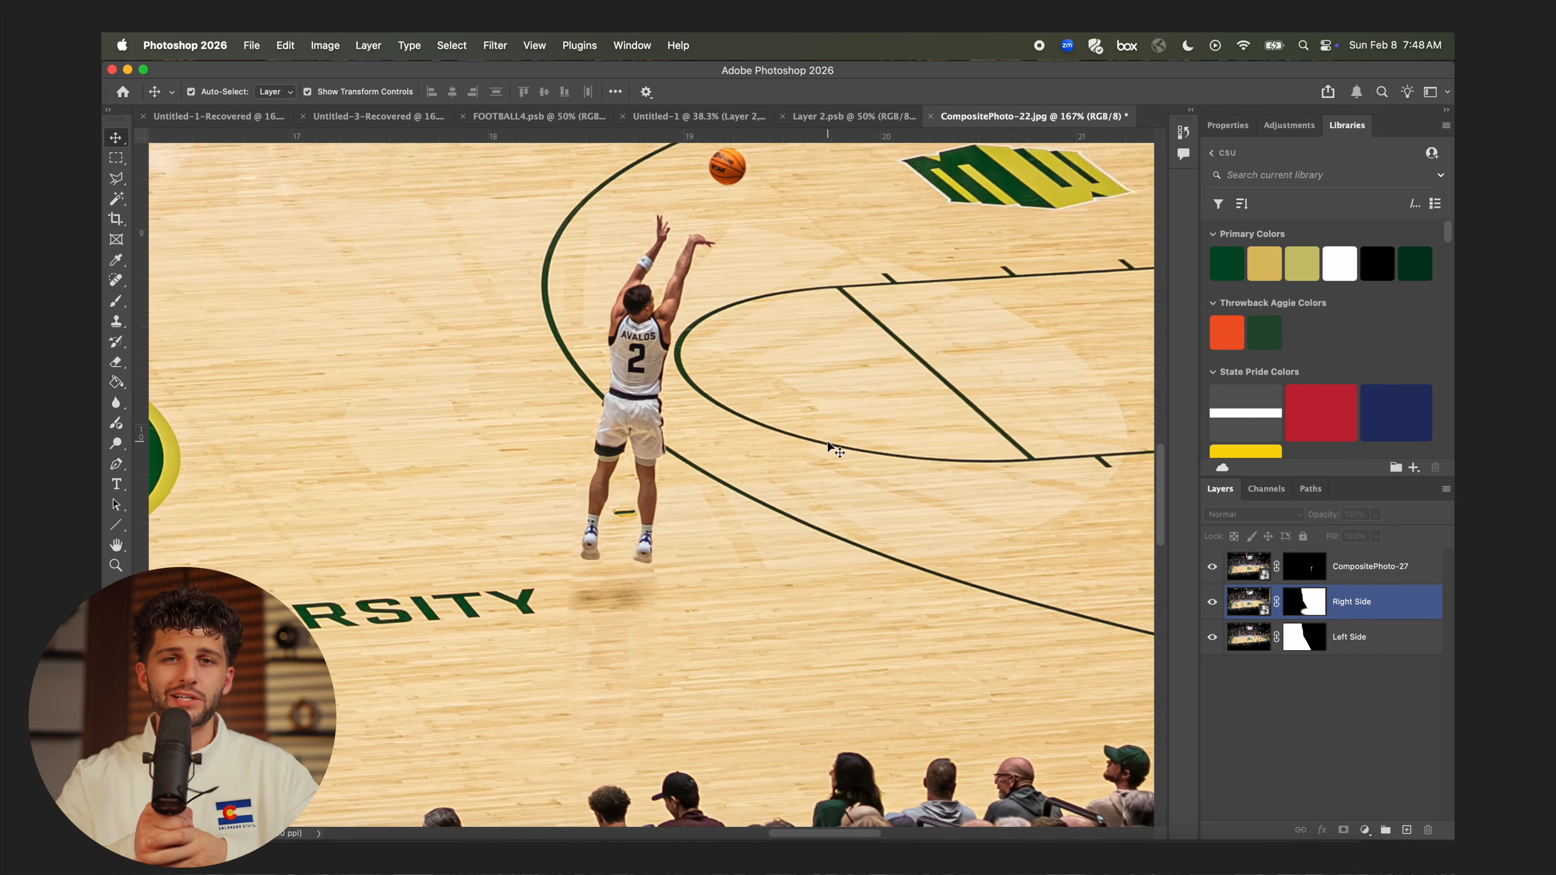
{"action": "scroll", "coordinate": [833, 450], "scroll_direction": "down", "scroll_amount": 5}
{"action": "scroll", "coordinate": [833, 450], "scroll_direction": "up", "scroll_amount": 10}
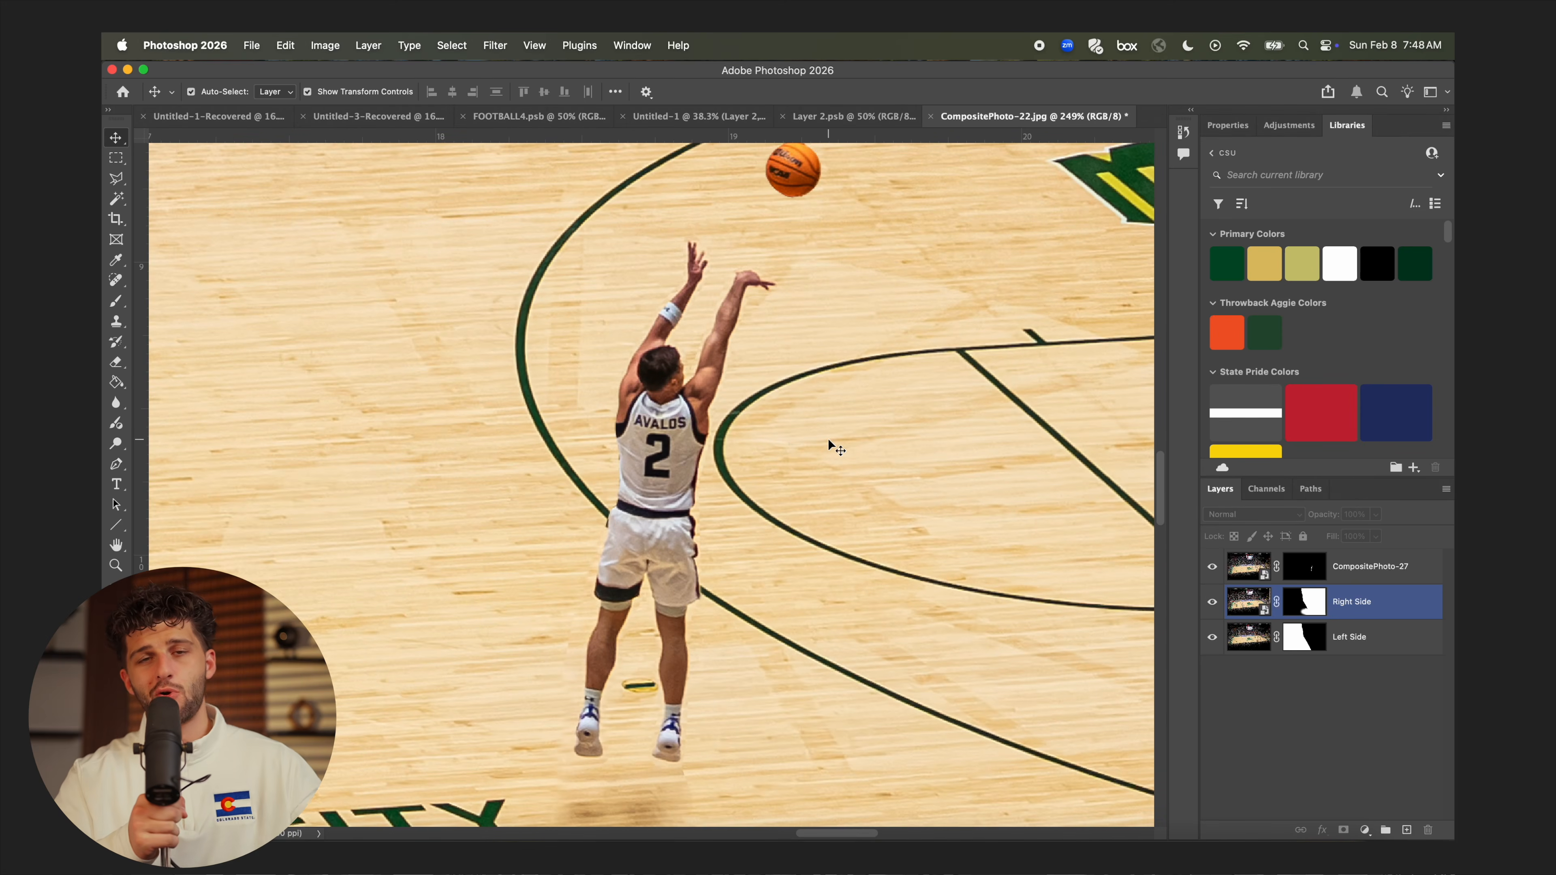
{"action": "key", "text": "super+0"}
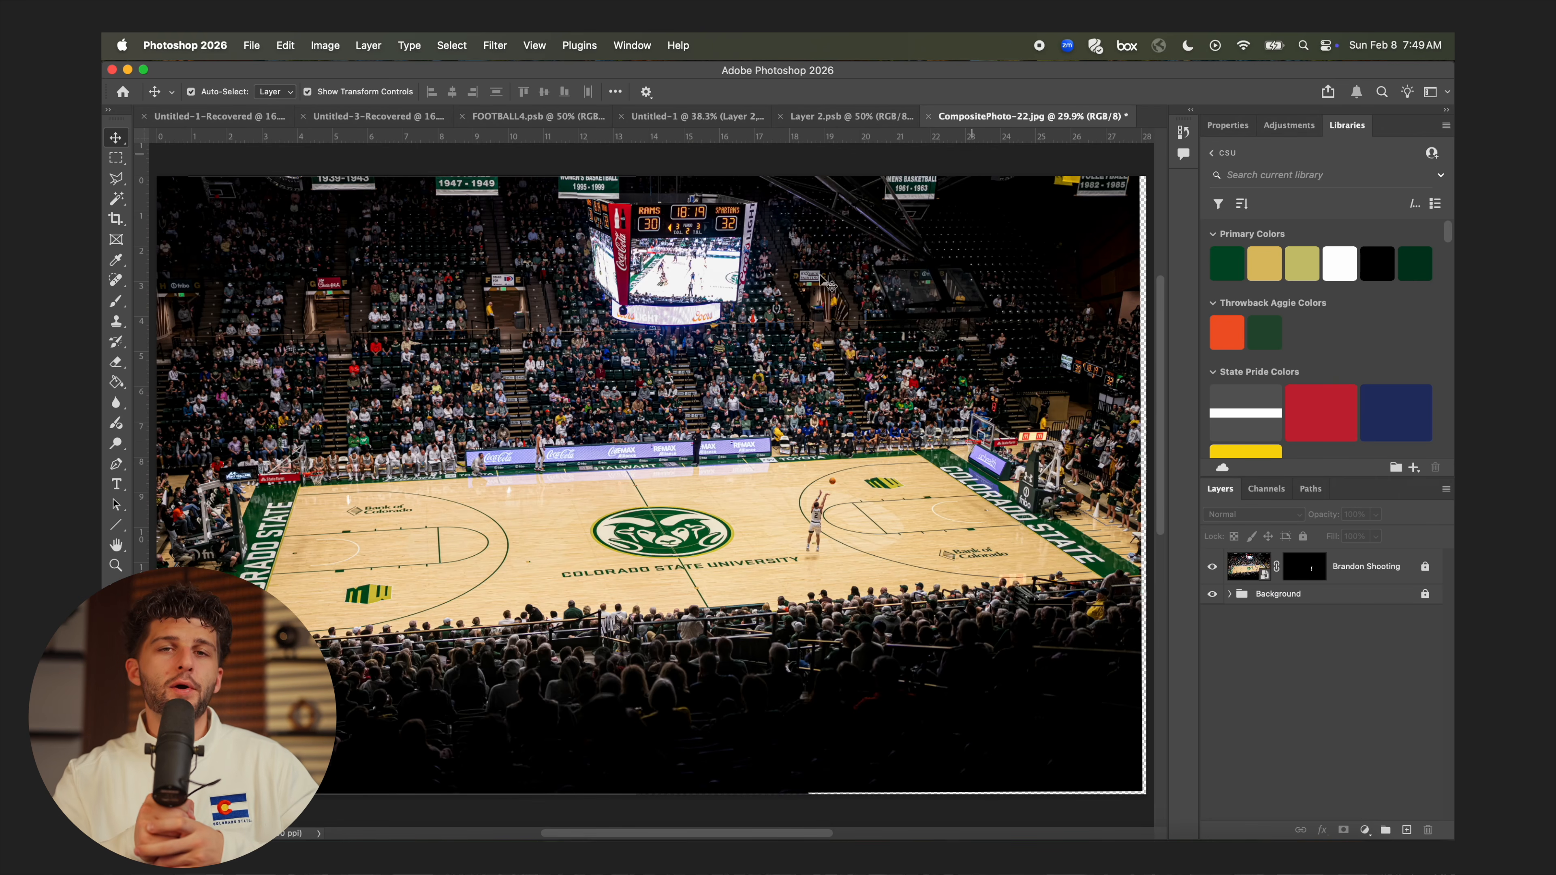
Switch to Finder and browse enlarged previews of the game photos from CompositePhoto-5.jpg onward for another usable player shot
{"action": "key", "text": "super+Tab"}
{"action": "left_click", "coordinate": [747, 401]}
{"action": "key", "text": "space"}
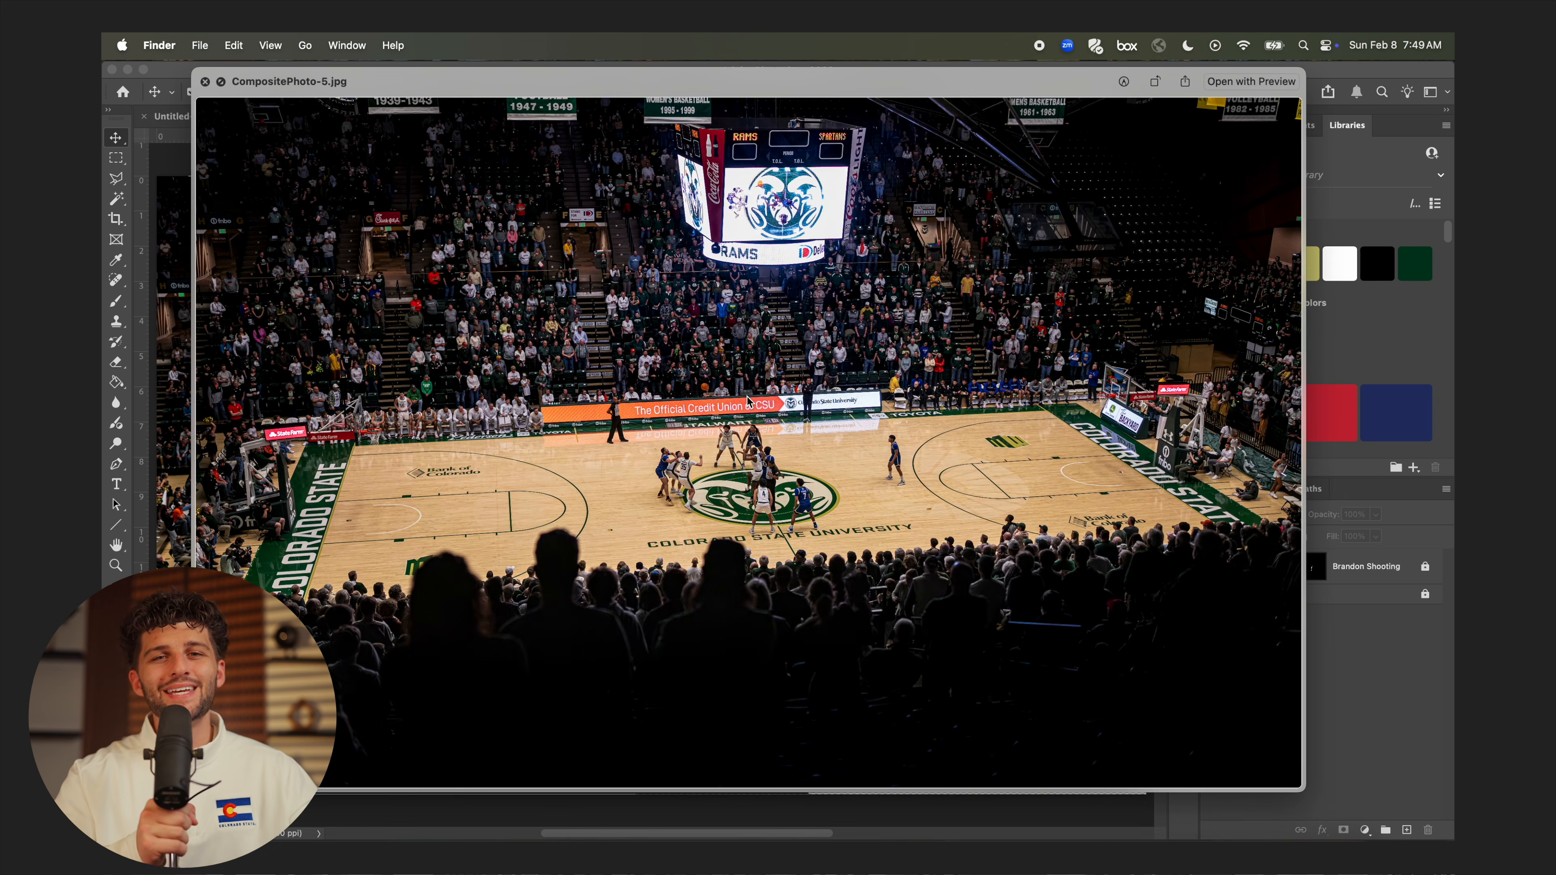
{"action": "key", "text": "Down"}
{"action": "key", "text": "Down"}
{"action": "key", "text": "Down"}
{"action": "key", "text": "Down"}
{"action": "key", "text": "Down"}
{"action": "key", "text": "Down"}
{"action": "key", "text": "Down"}
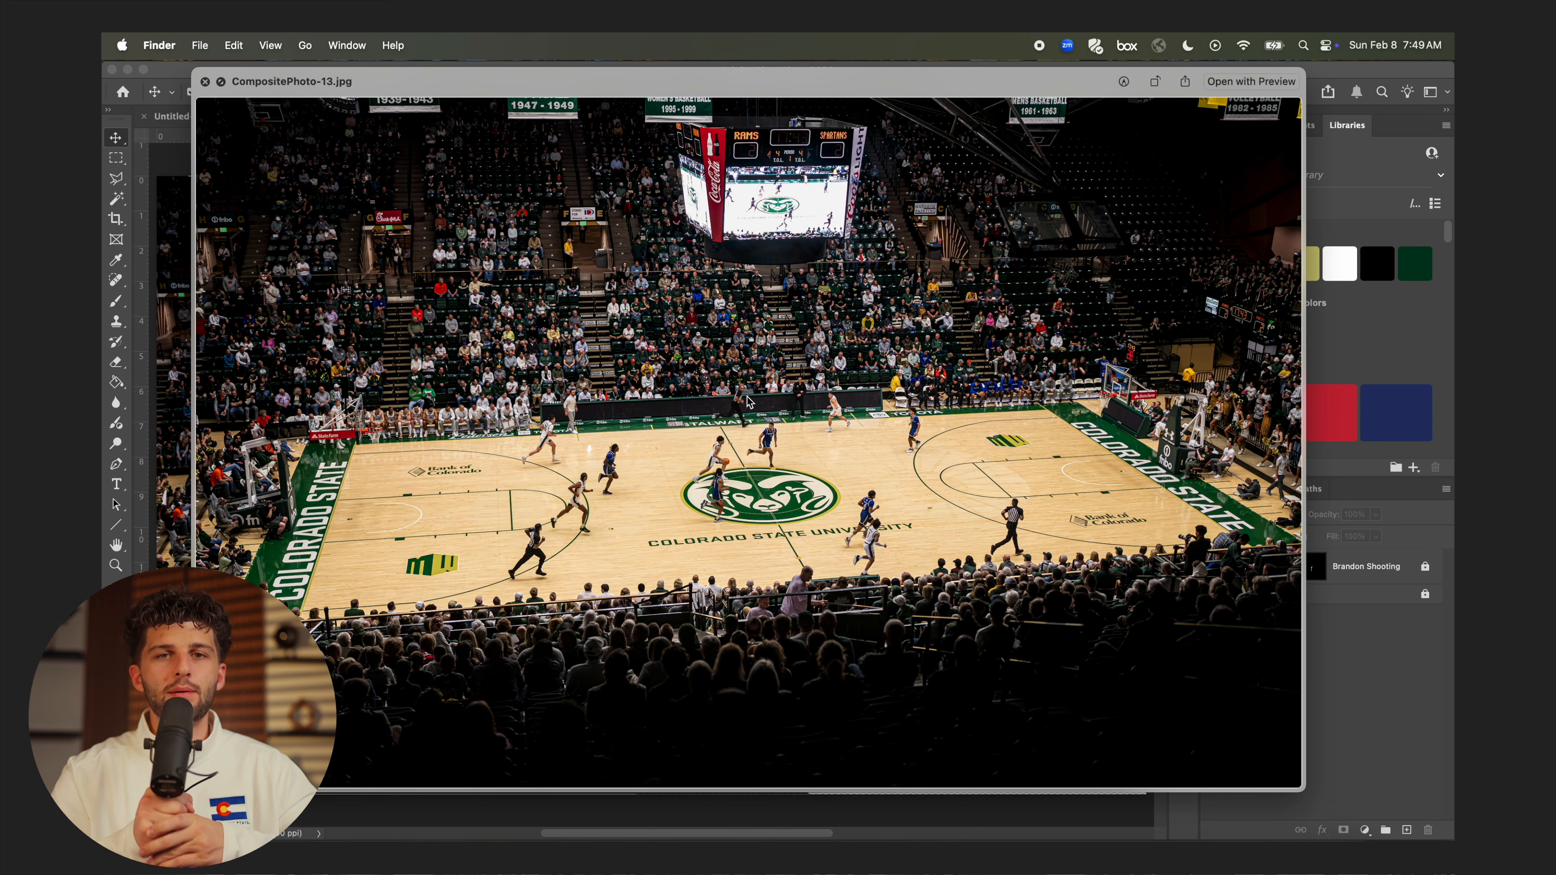
{"action": "key", "text": "Down"}
{"action": "key", "text": "Down"}
{"action": "key", "text": "Down"}
{"action": "key", "text": "Down"}
{"action": "key", "text": "Down"}
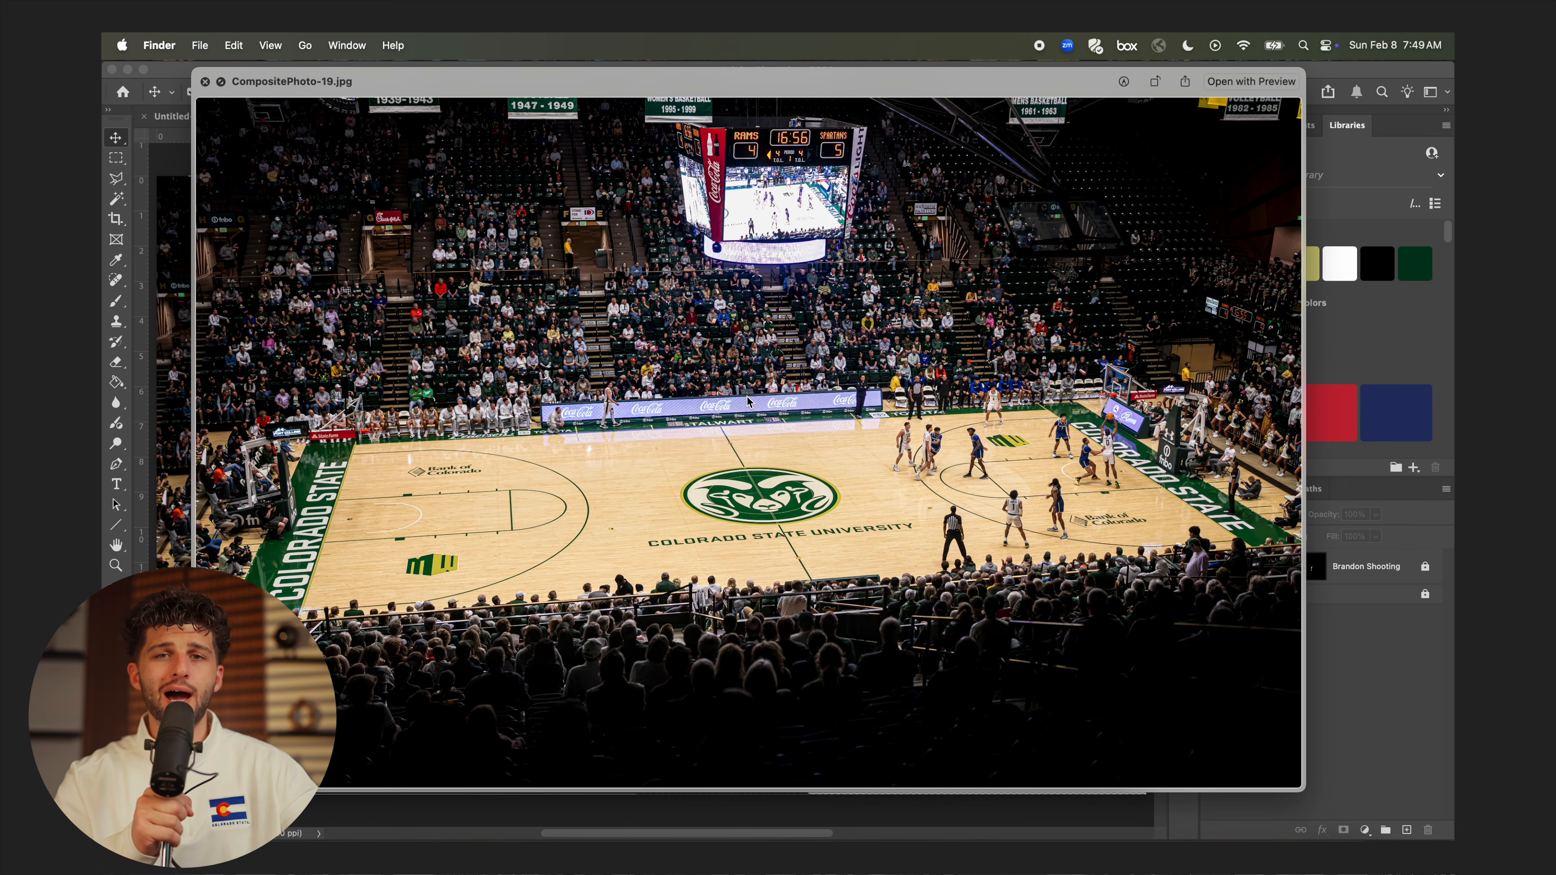
{"action": "key", "text": "Down"}
{"action": "key", "text": "Down"}
{"action": "key", "text": "Down"}
{"action": "key", "text": "Down"}
{"action": "key", "text": "Down"}
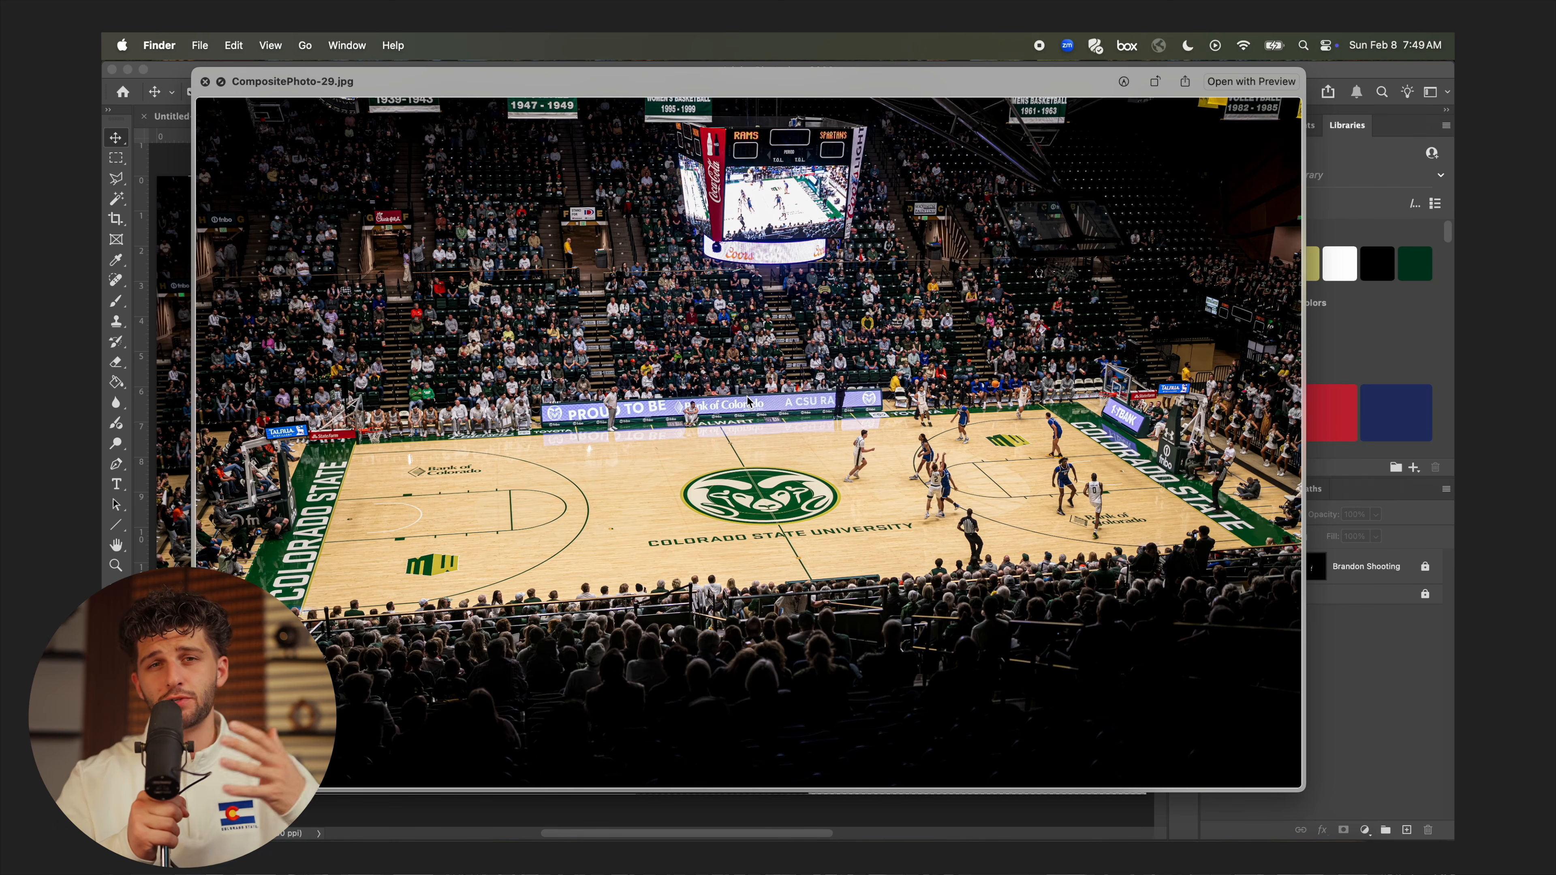
{"action": "key", "text": "Down"}
{"action": "key", "text": "Down"}
{"action": "key", "text": "Down"}
{"action": "key", "text": "Down"}
{"action": "key", "text": "Down"}
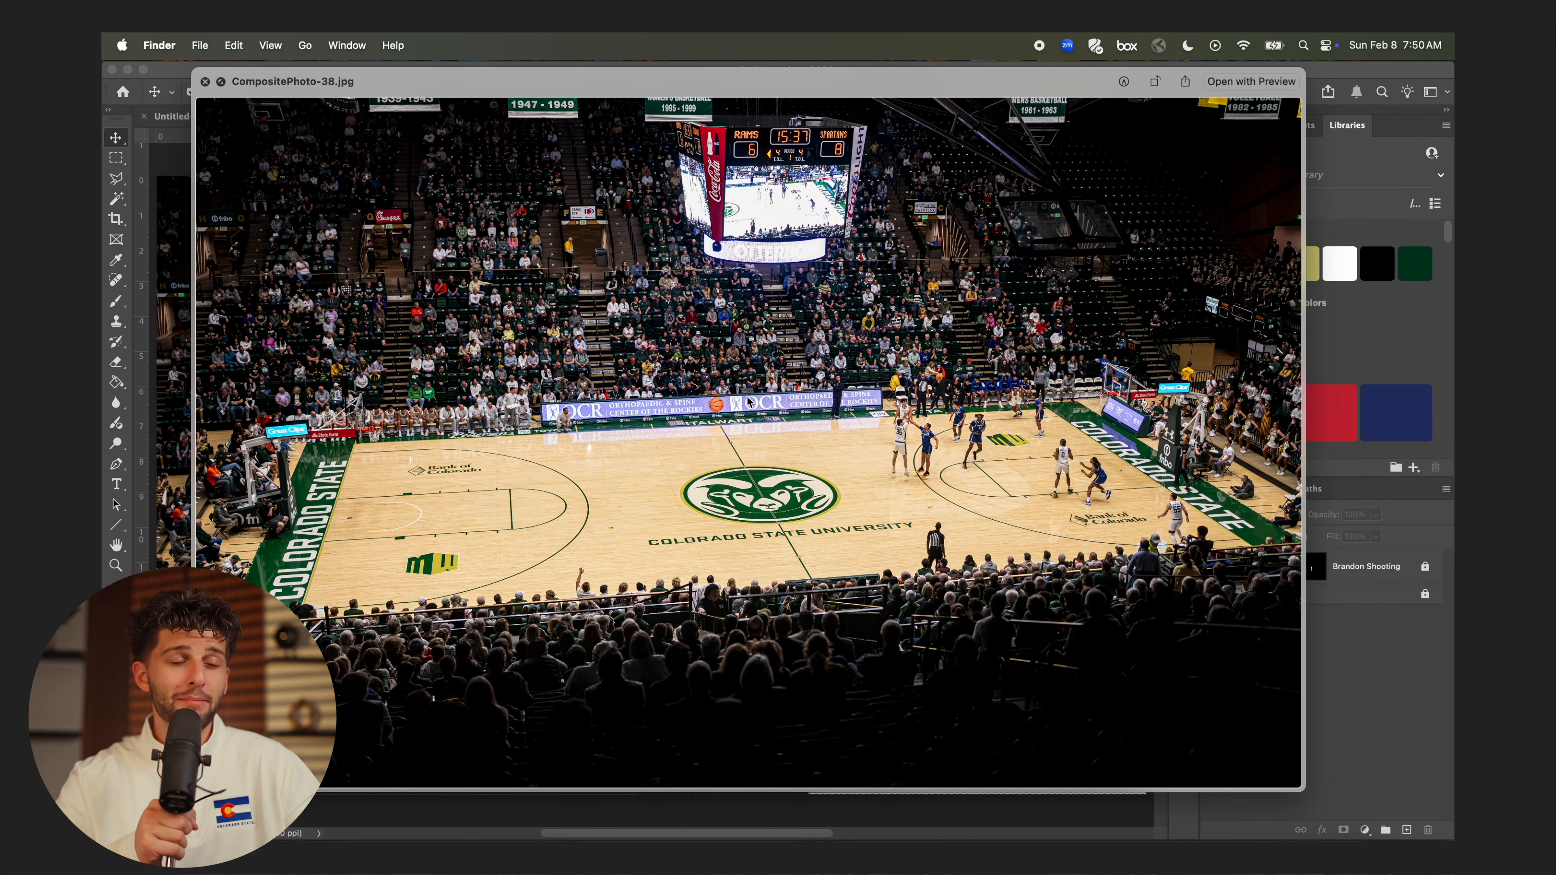
Place CompositePhoto-38.jpg as a new layer above the masked shooter layer
{"action": "key", "text": "space"}
{"action": "left_click_drag", "start_coordinate": [660, 612], "coordinate": [797, 473]}
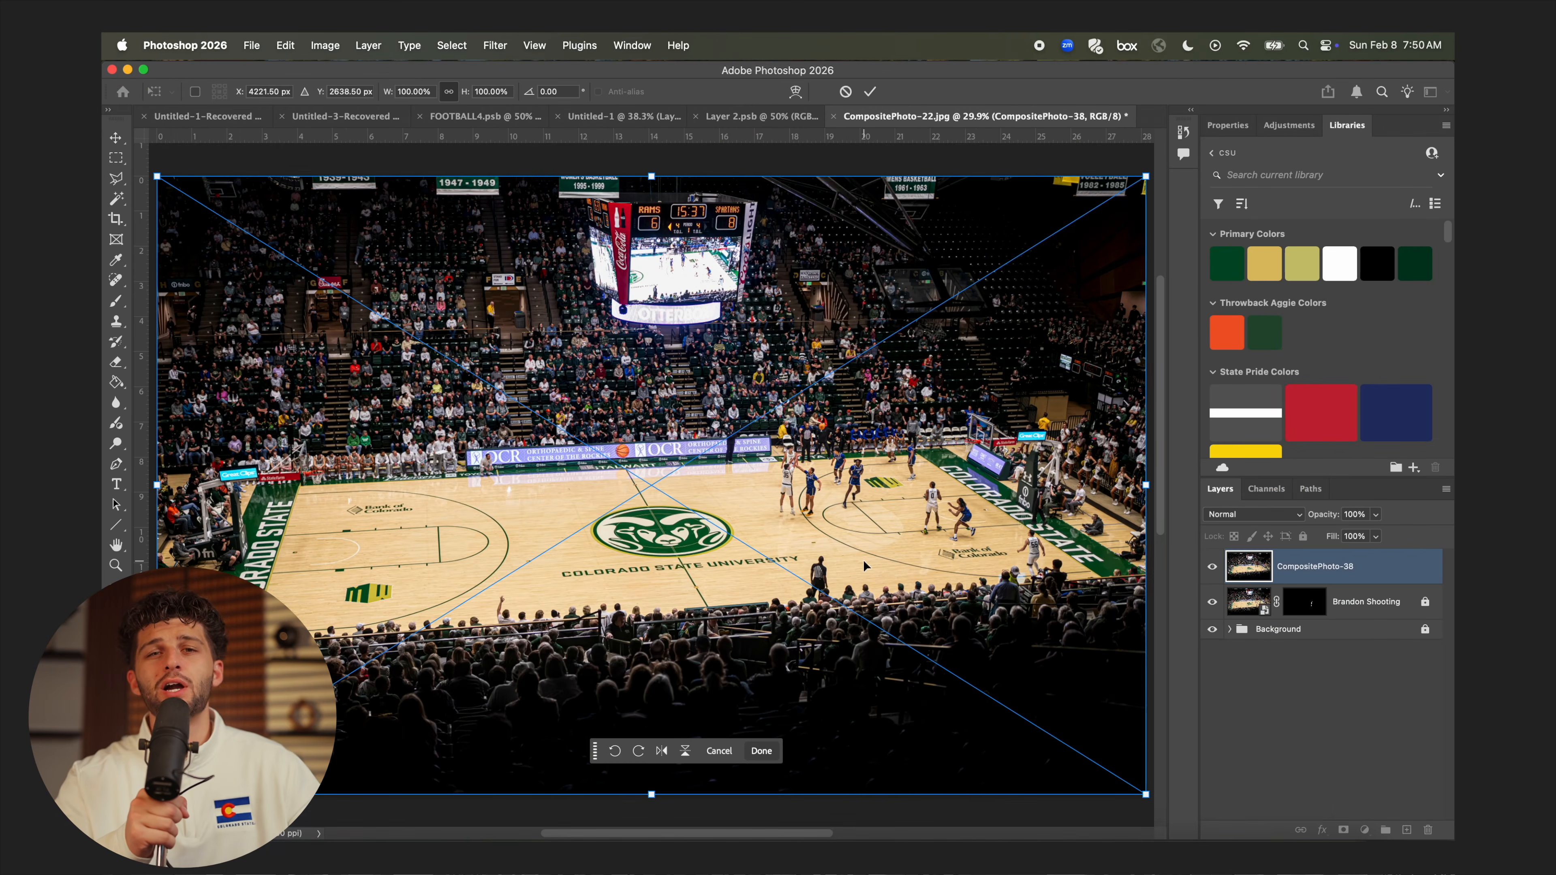
{"action": "scroll", "coordinate": [798, 473], "scroll_direction": "up", "scroll_amount": 10}
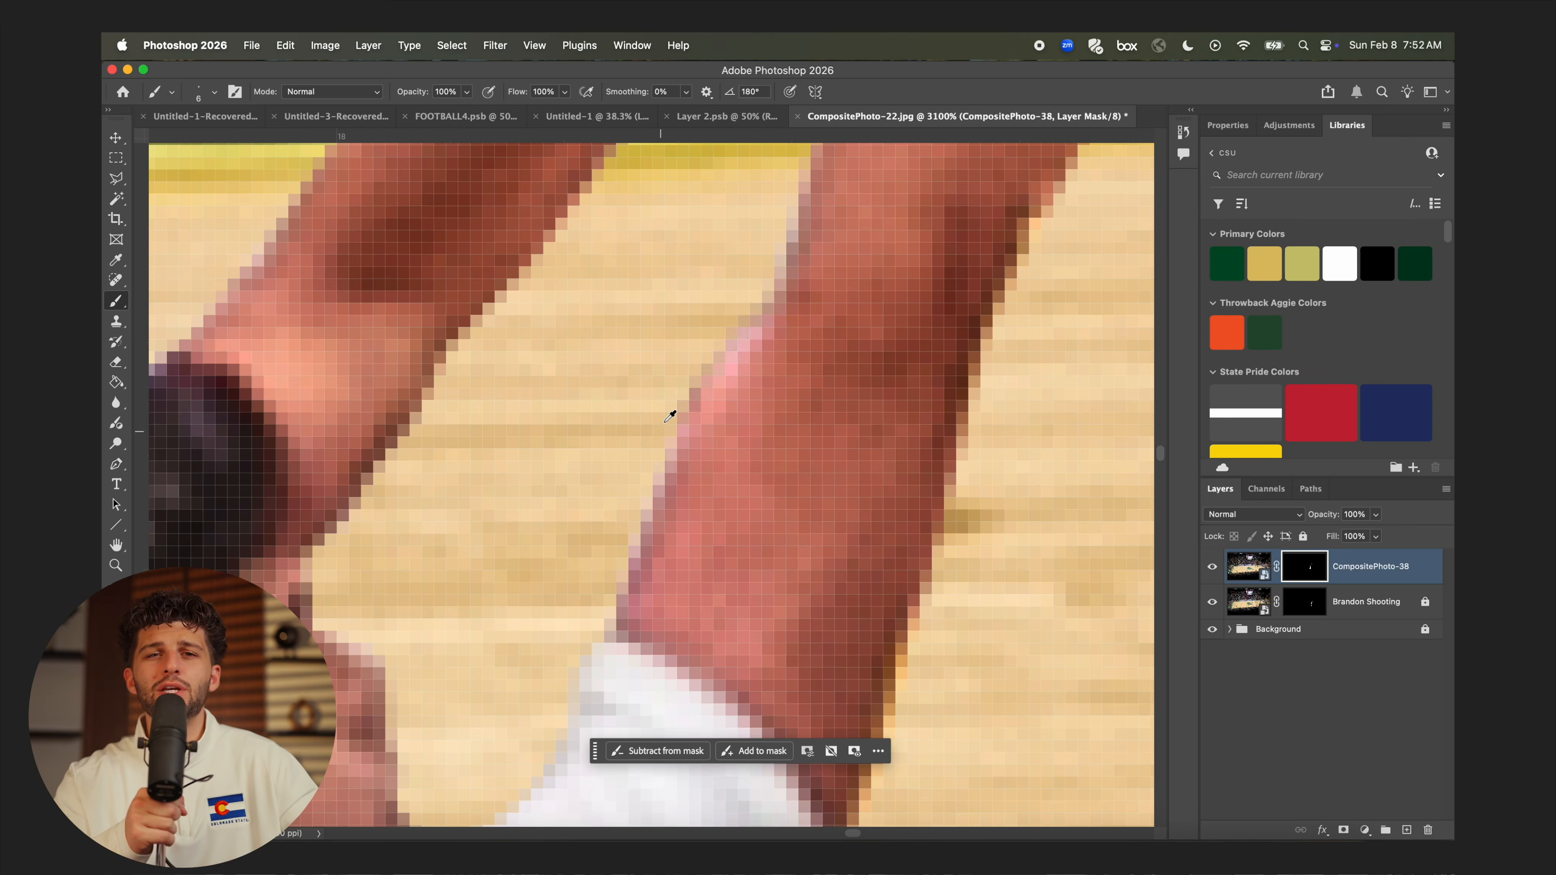
Refine the CompositePhoto-38 layer mask with the Brush so the added shooter's legs and floor shadow blend into the court
{"action": "scroll", "coordinate": [670, 410], "scroll_direction": "down", "scroll_amount": 5}
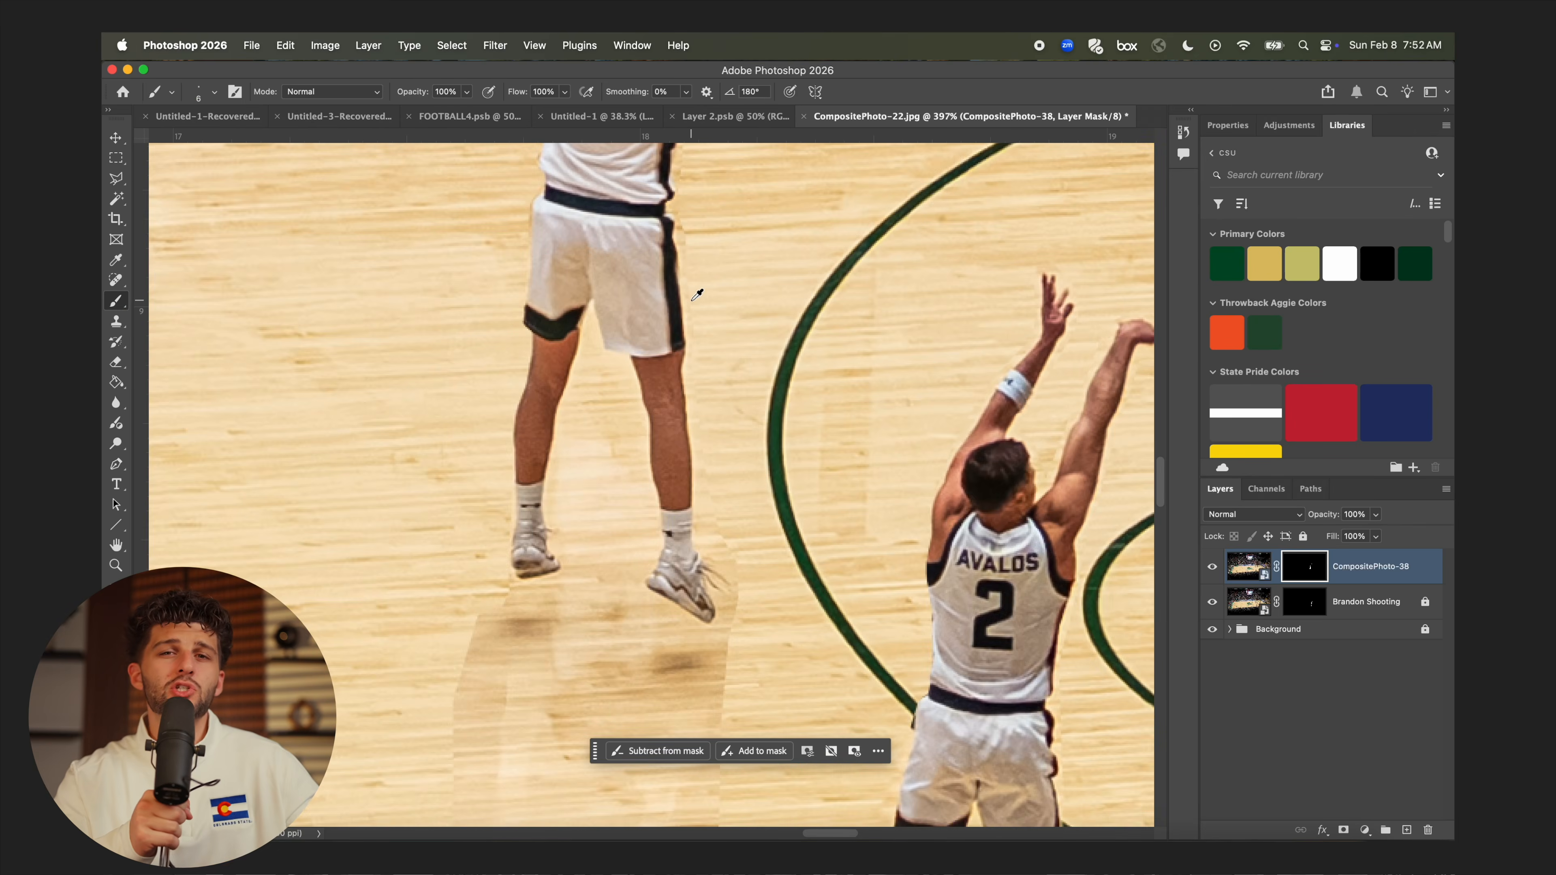
{"action": "scroll", "coordinate": [694, 292], "scroll_direction": "down", "scroll_amount": 3}
{"action": "scroll", "coordinate": [450, 516], "scroll_direction": "down", "scroll_amount": 5}
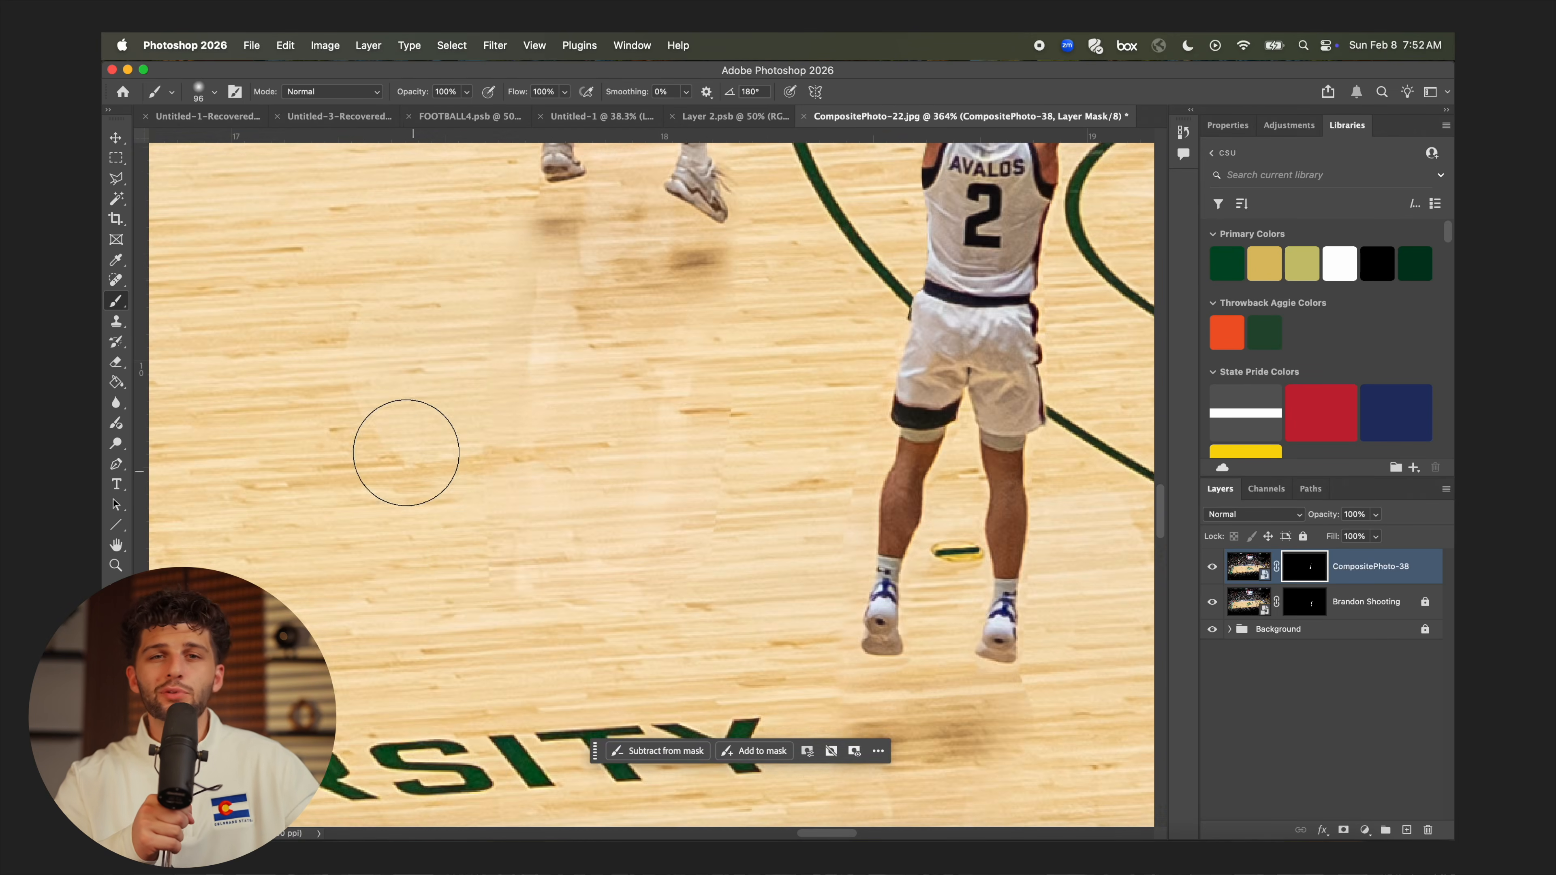
{"action": "scroll", "coordinate": [640, 598], "scroll_direction": "down", "scroll_amount": 5}
{"action": "scroll", "coordinate": [790, 528], "scroll_direction": "up", "scroll_amount": 8}
{"action": "key", "text": "super+0"}
{"action": "scroll", "coordinate": [871, 509], "scroll_direction": "up", "scroll_amount": 5}
{"action": "key", "text": "super+0"}
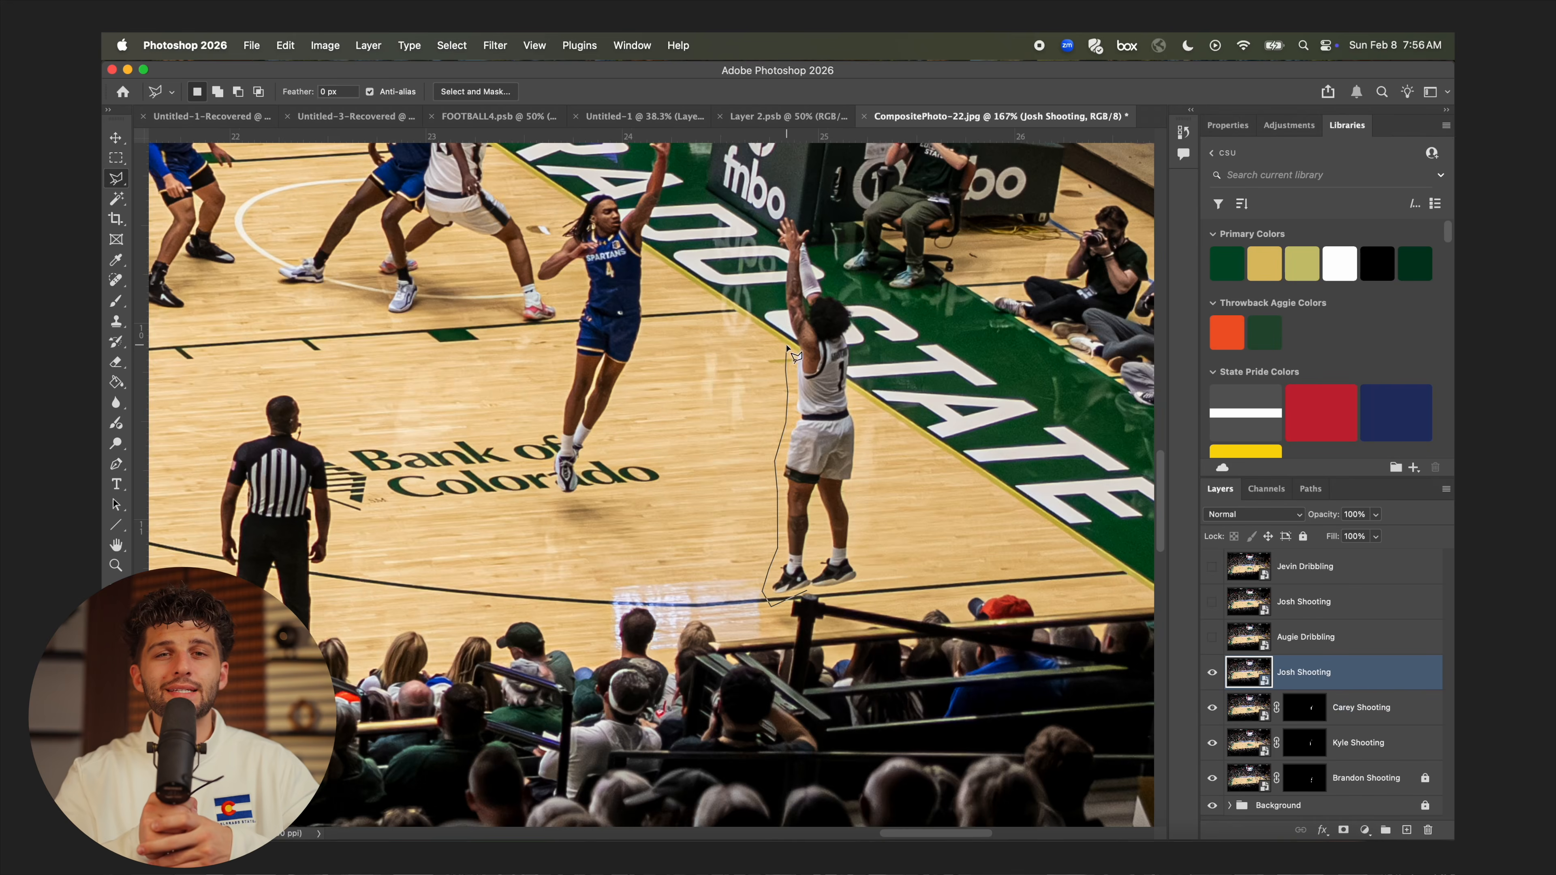
Outline the number 1 shooter beside the green baseline with the Polygonal Lasso
{"action": "scroll", "coordinate": [821, 429], "scroll_direction": "up", "scroll_amount": 3}
{"action": "scroll", "coordinate": [874, 479], "scroll_direction": "down", "scroll_amount": 2}
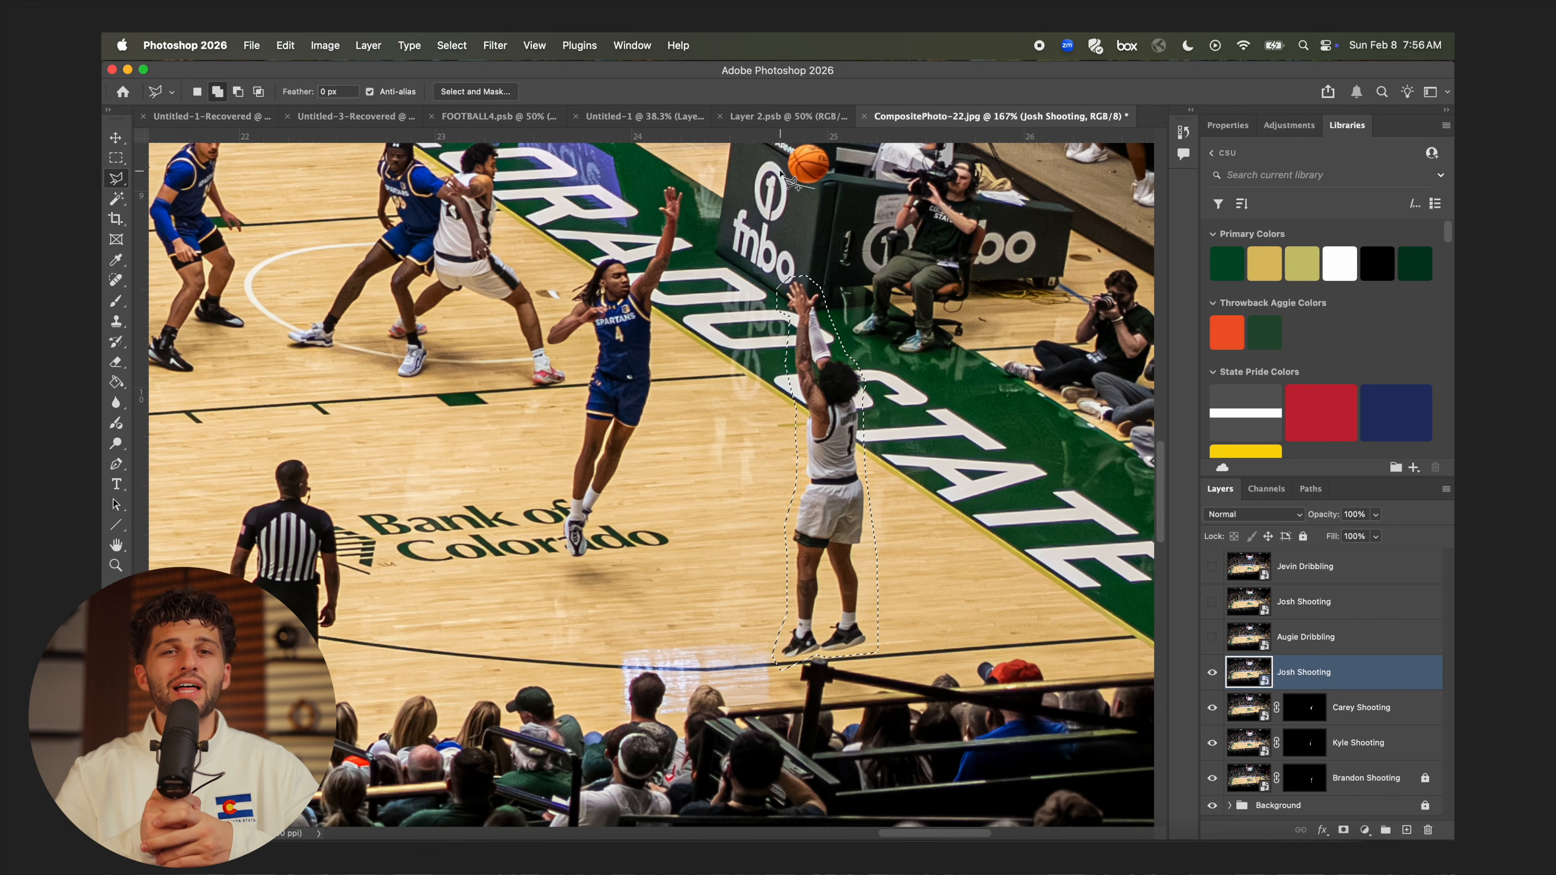
{"action": "key", "text": "super+0"}
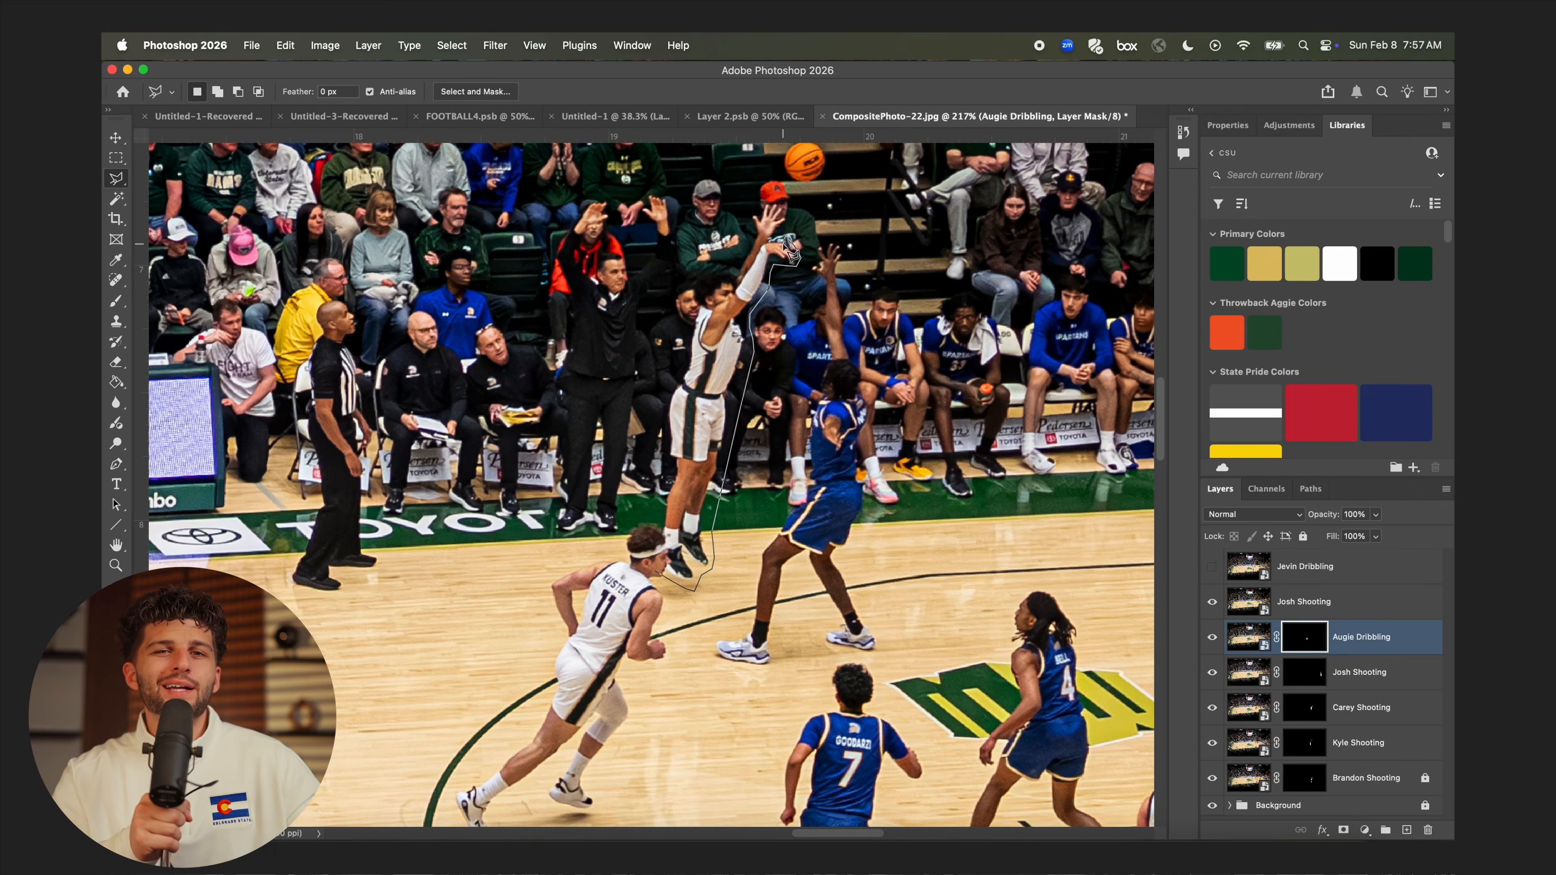
Trace the Polygonal Lasso outline around the raised hands of the white-jersey shooter in front of the team bench
{"action": "scroll", "coordinate": [783, 244], "scroll_direction": "up", "scroll_amount": 3}
{"action": "left_click", "coordinate": [793, 288]}
{"action": "left_click", "coordinate": [799, 265]}
{"action": "left_click", "coordinate": [788, 250]}
{"action": "left_click", "coordinate": [756, 261]}
{"action": "left_click", "coordinate": [749, 276]}
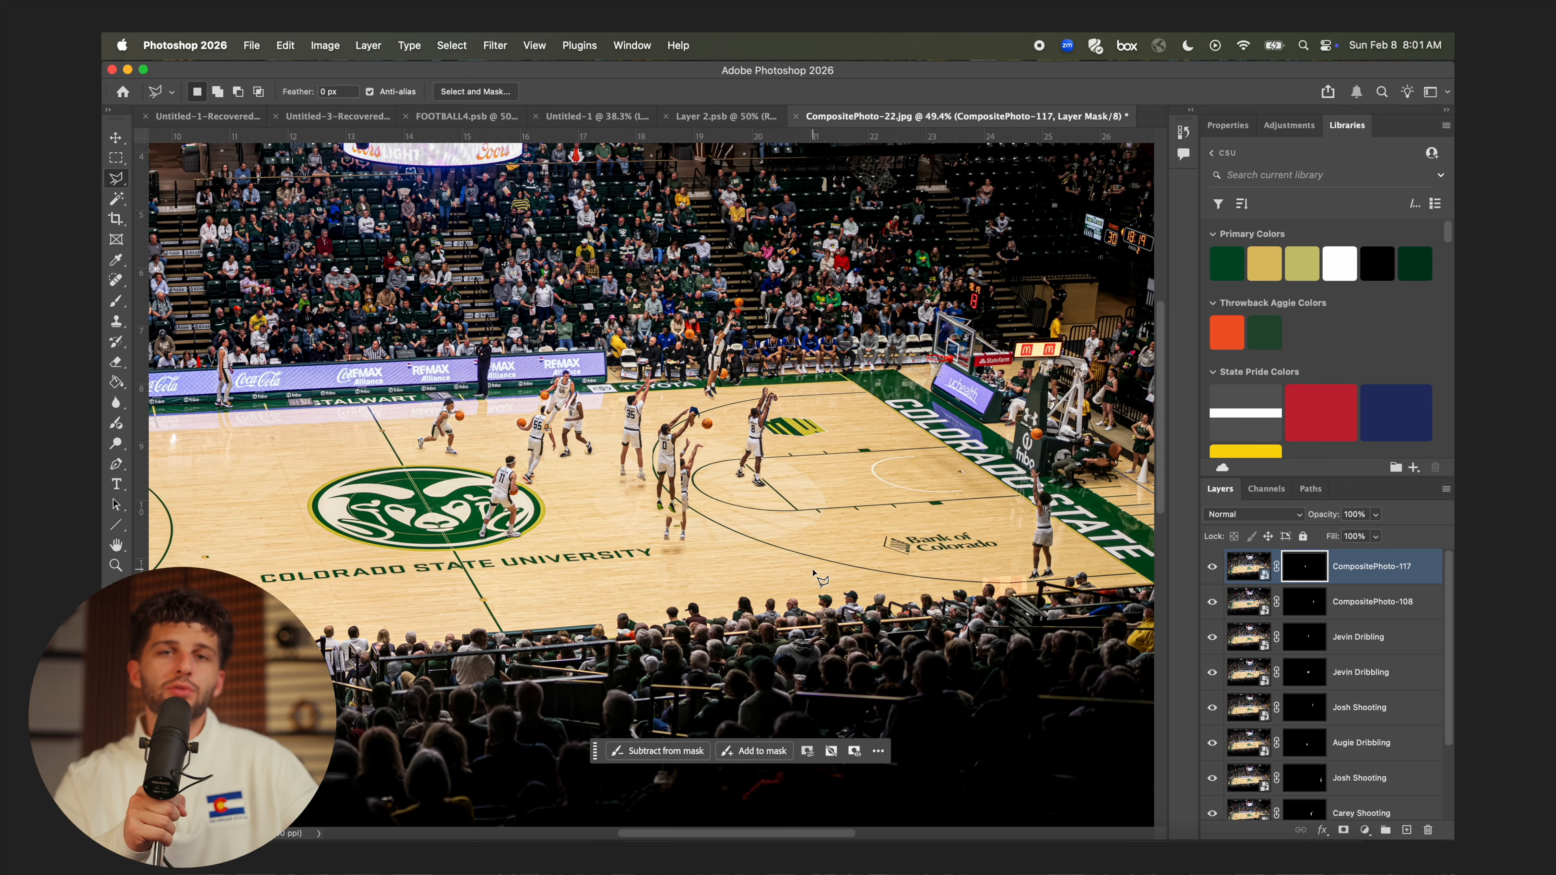
Move the overlapping ball handlers beside the center-court logo apart with the Move tool
{"action": "key", "text": "v"}
{"action": "left_click_drag", "start_coordinate": [538, 430], "coordinate": [552, 453]}
{"action": "left_click_drag", "start_coordinate": [559, 397], "coordinate": [549, 402]}
Unlock the number 2 shooter's layer and spread him and the neighbouring shooters into open floor space
{"action": "left_click", "coordinate": [687, 478]}
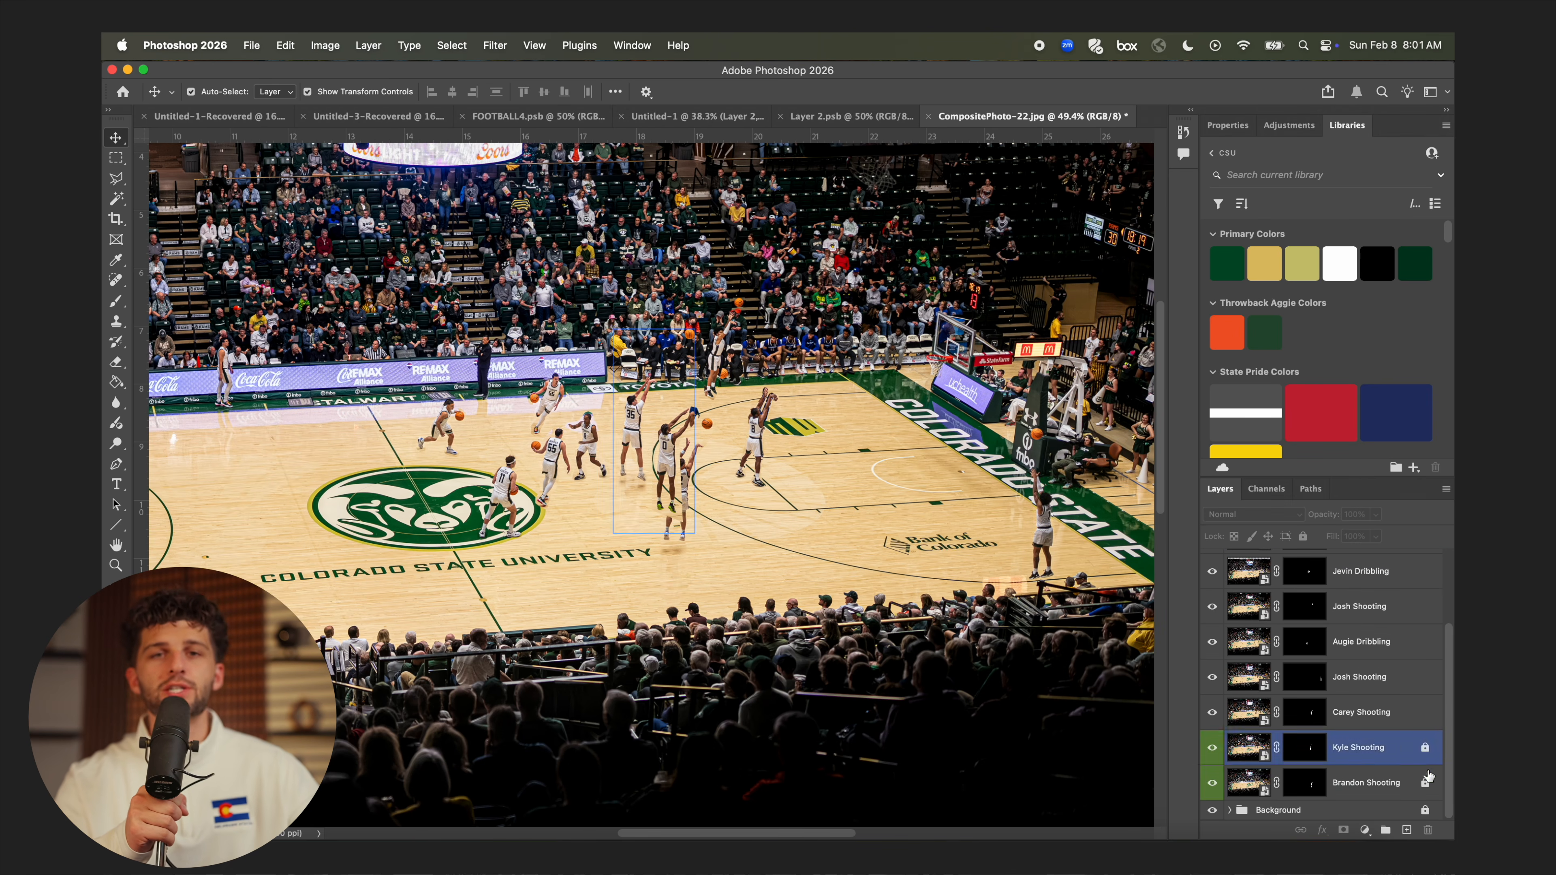
{"action": "left_click_drag", "start_coordinate": [700, 484], "coordinate": [719, 492]}
{"action": "scroll", "coordinate": [719, 491], "scroll_direction": "up", "scroll_amount": 2}
{"action": "scroll", "coordinate": [719, 492], "scroll_direction": "right", "scroll_amount": 1}
{"action": "scroll", "coordinate": [719, 491], "scroll_direction": "down", "scroll_amount": 2}
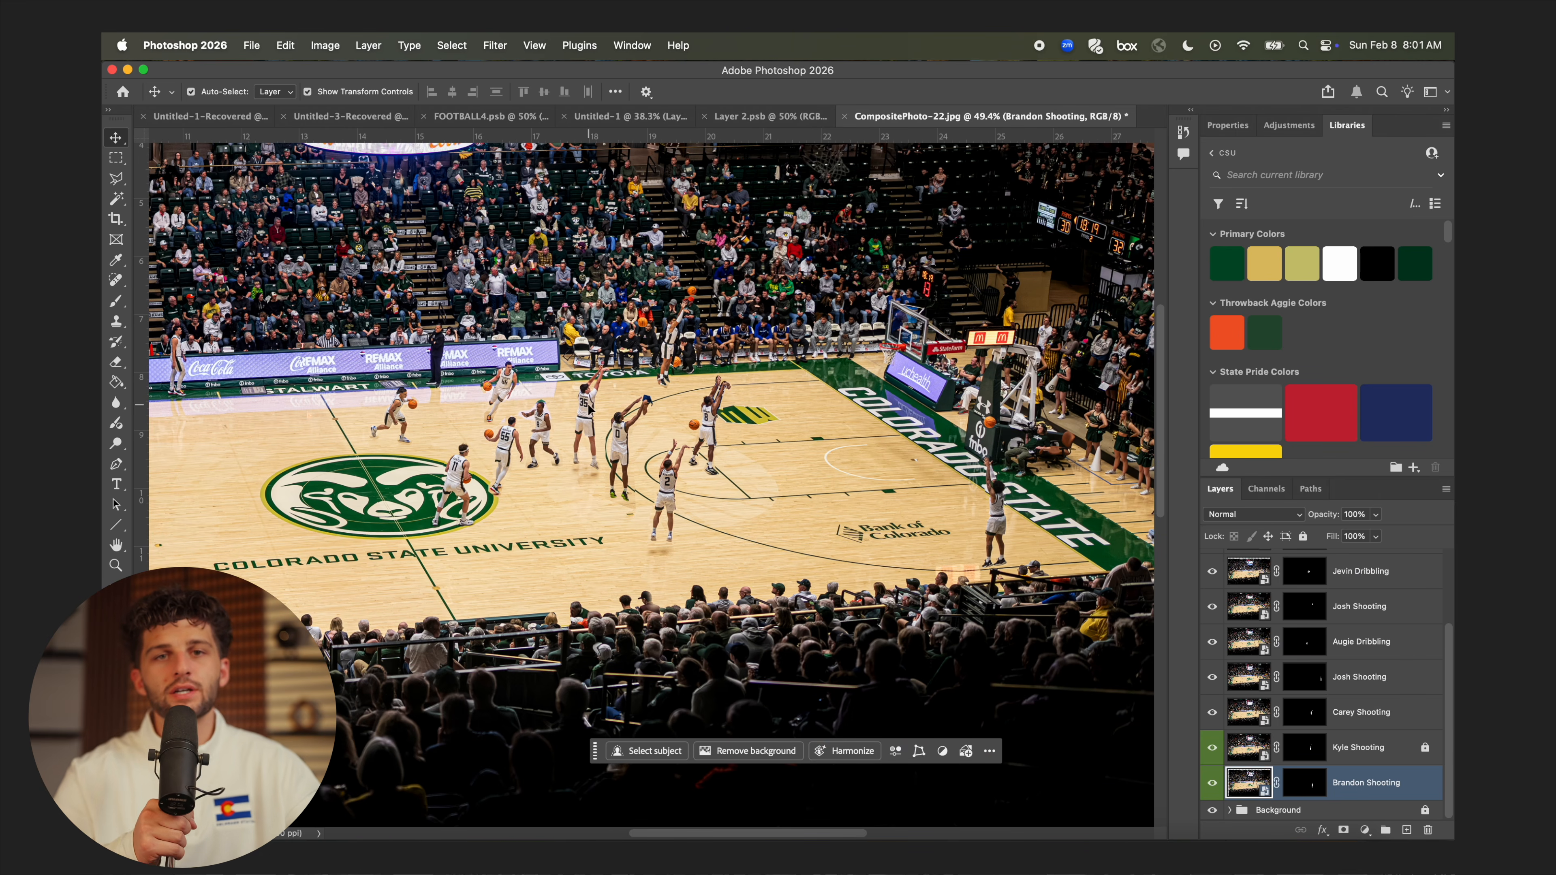
{"action": "left_click_drag", "start_coordinate": [585, 423], "coordinate": [600, 434]}
{"action": "left_click", "coordinate": [1397, 677]}
{"action": "left_click", "coordinate": [1418, 749]}
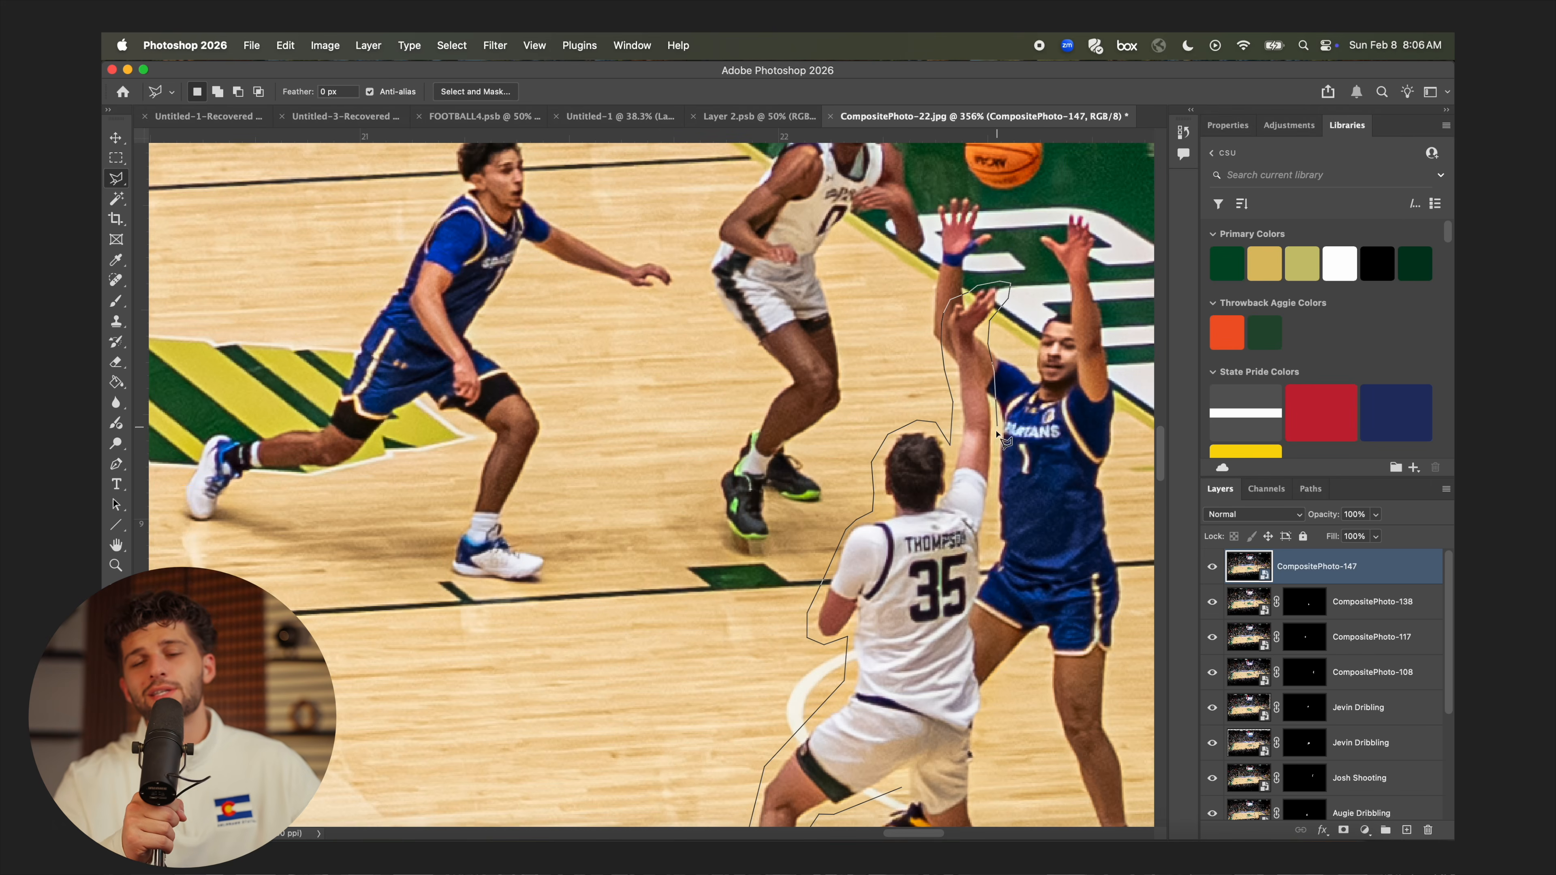
Outline the number 35 shooter's raised arm and body on the CompositePhoto-147 layer with the Polygonal Lasso
{"action": "left_click", "coordinate": [996, 423]}
{"action": "left_click", "coordinate": [984, 576]}
{"action": "scroll", "coordinate": [982, 576], "scroll_direction": "down", "scroll_amount": 5}
{"action": "left_click", "coordinate": [981, 353]}
{"action": "left_click", "coordinate": [988, 438]}
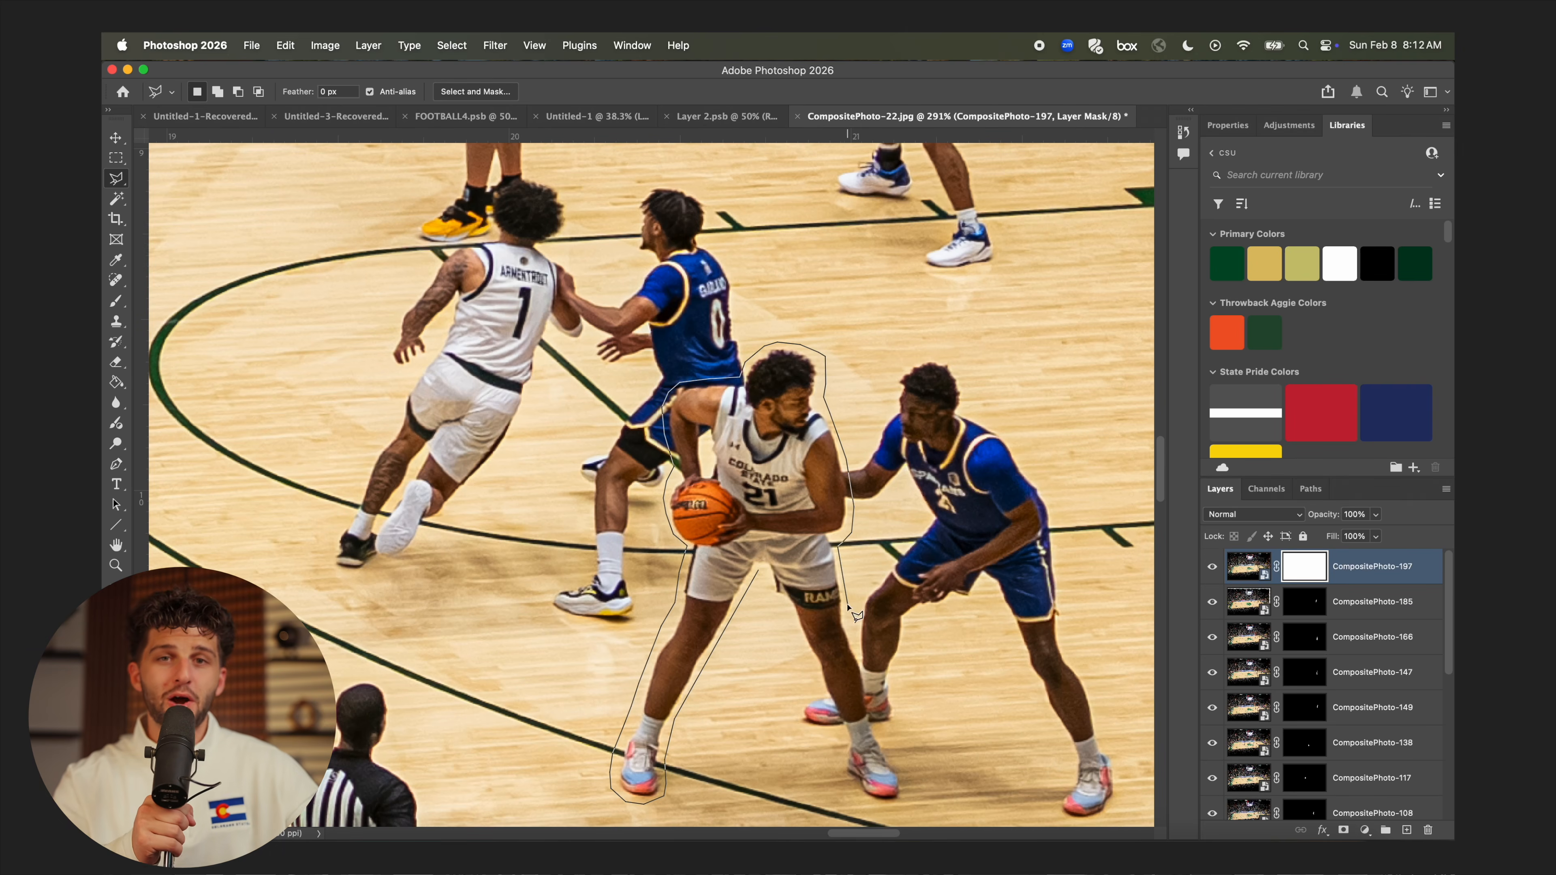
Outline the number 21 player holding the ball on CompositePhoto-197 and the headband-wearing dribbler on CompositePhoto-209
{"action": "mouse_move", "coordinate": [856, 614]}
{"action": "left_mouse_down"}
{"action": "mouse_move", "coordinate": [882, 723]}
{"action": "mouse_move", "coordinate": [759, 527]}
{"action": "left_mouse_up"}
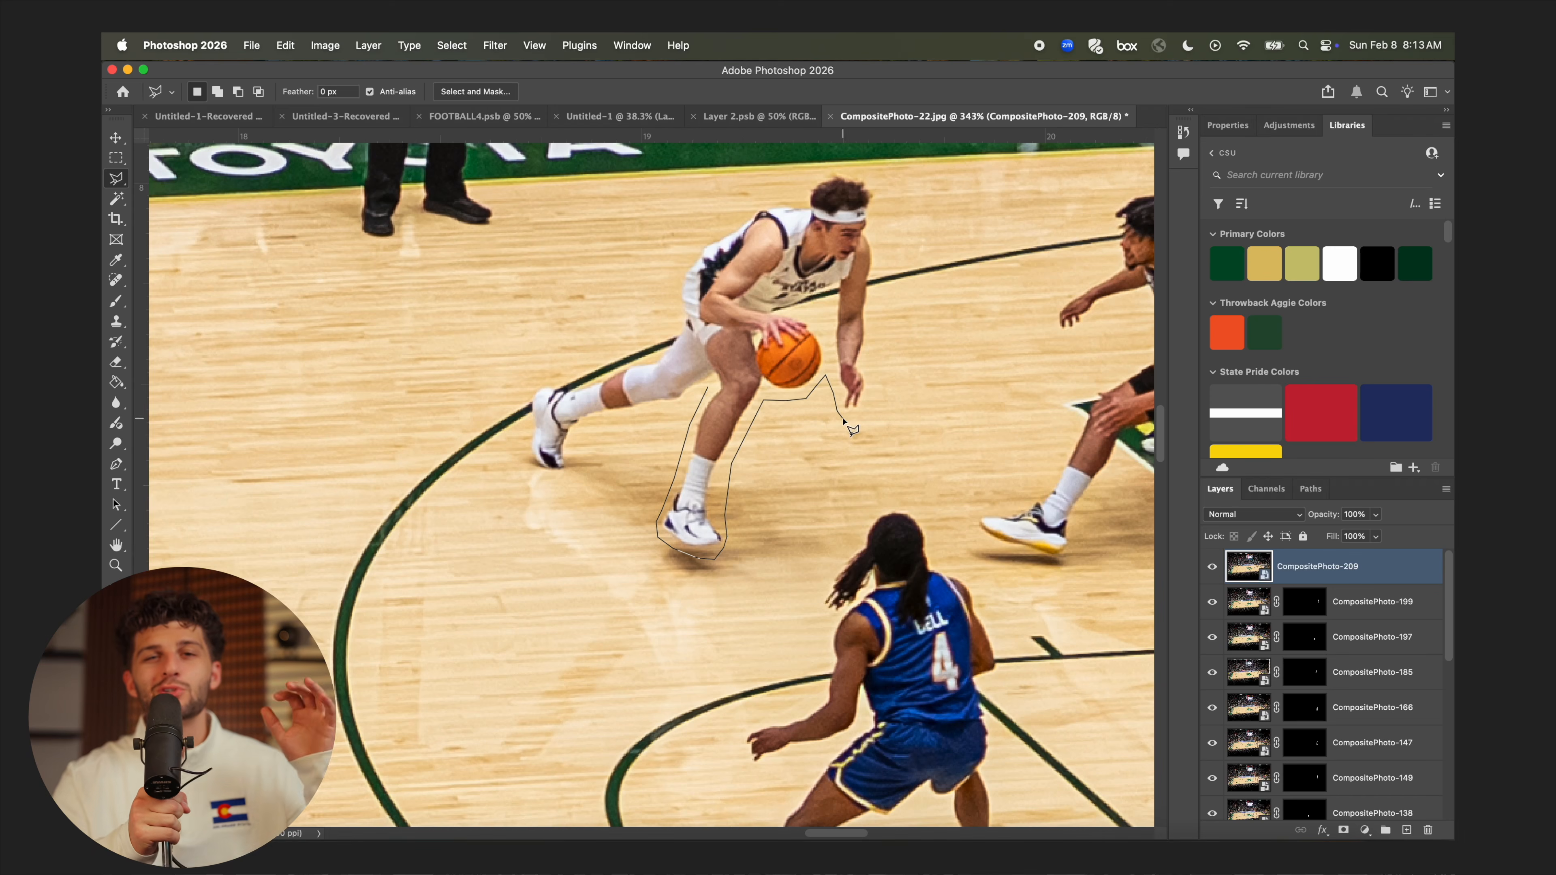
{"action": "mouse_move", "coordinate": [845, 423]}
{"action": "left_mouse_down"}
{"action": "mouse_move", "coordinate": [877, 285]}
{"action": "mouse_move", "coordinate": [801, 177]}
{"action": "left_mouse_up"}
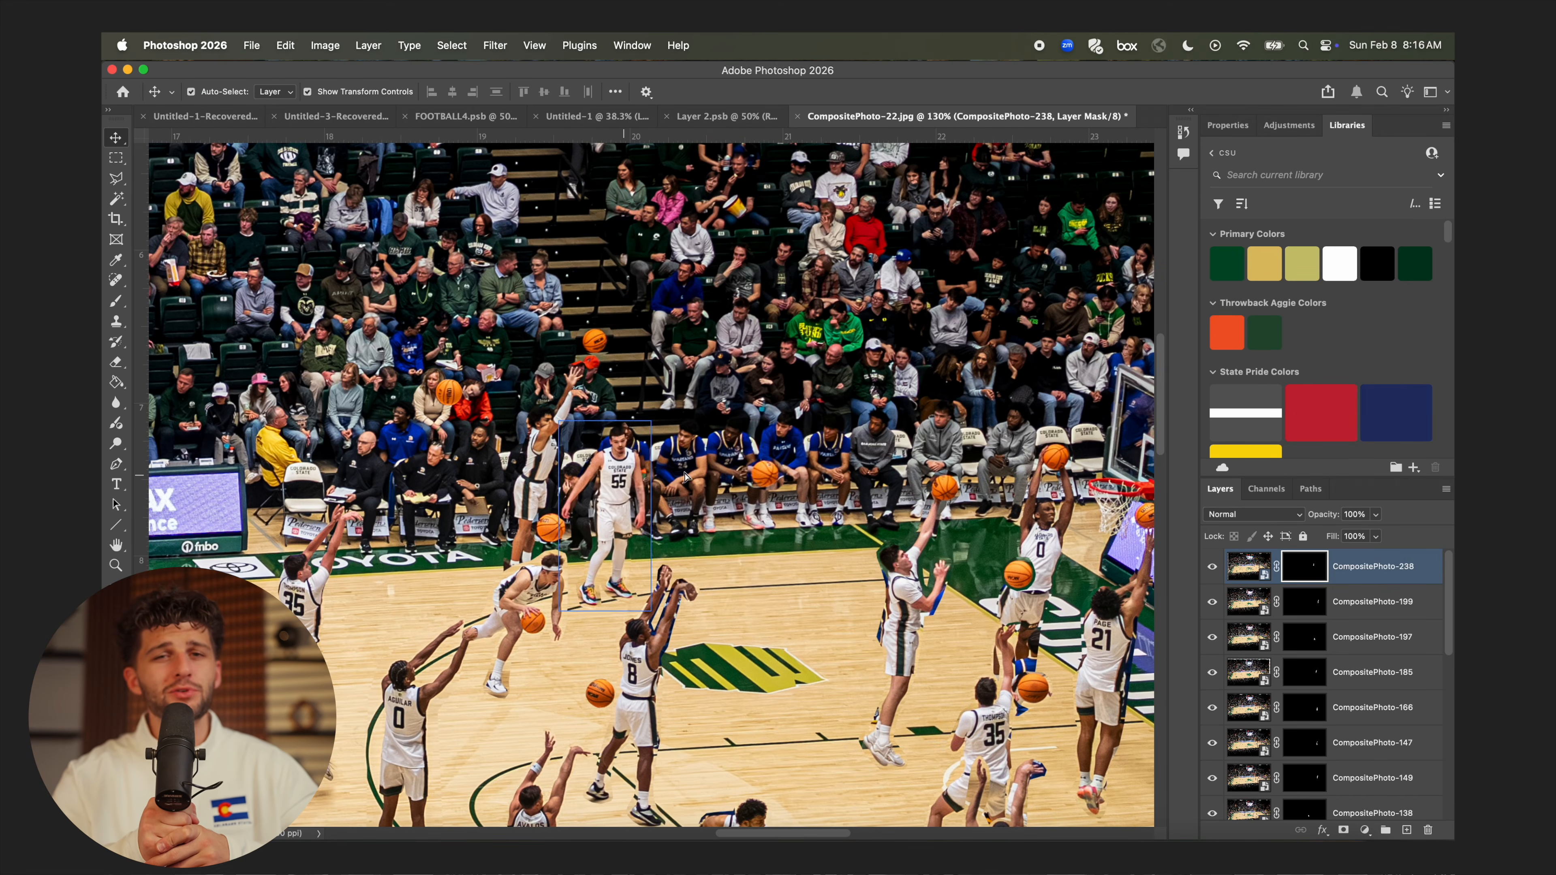
Place CompositePhoto-275.jpg from Finder as a new layer above the First Half group
{"action": "scroll", "coordinate": [789, 469], "scroll_direction": "down", "scroll_amount": 10}
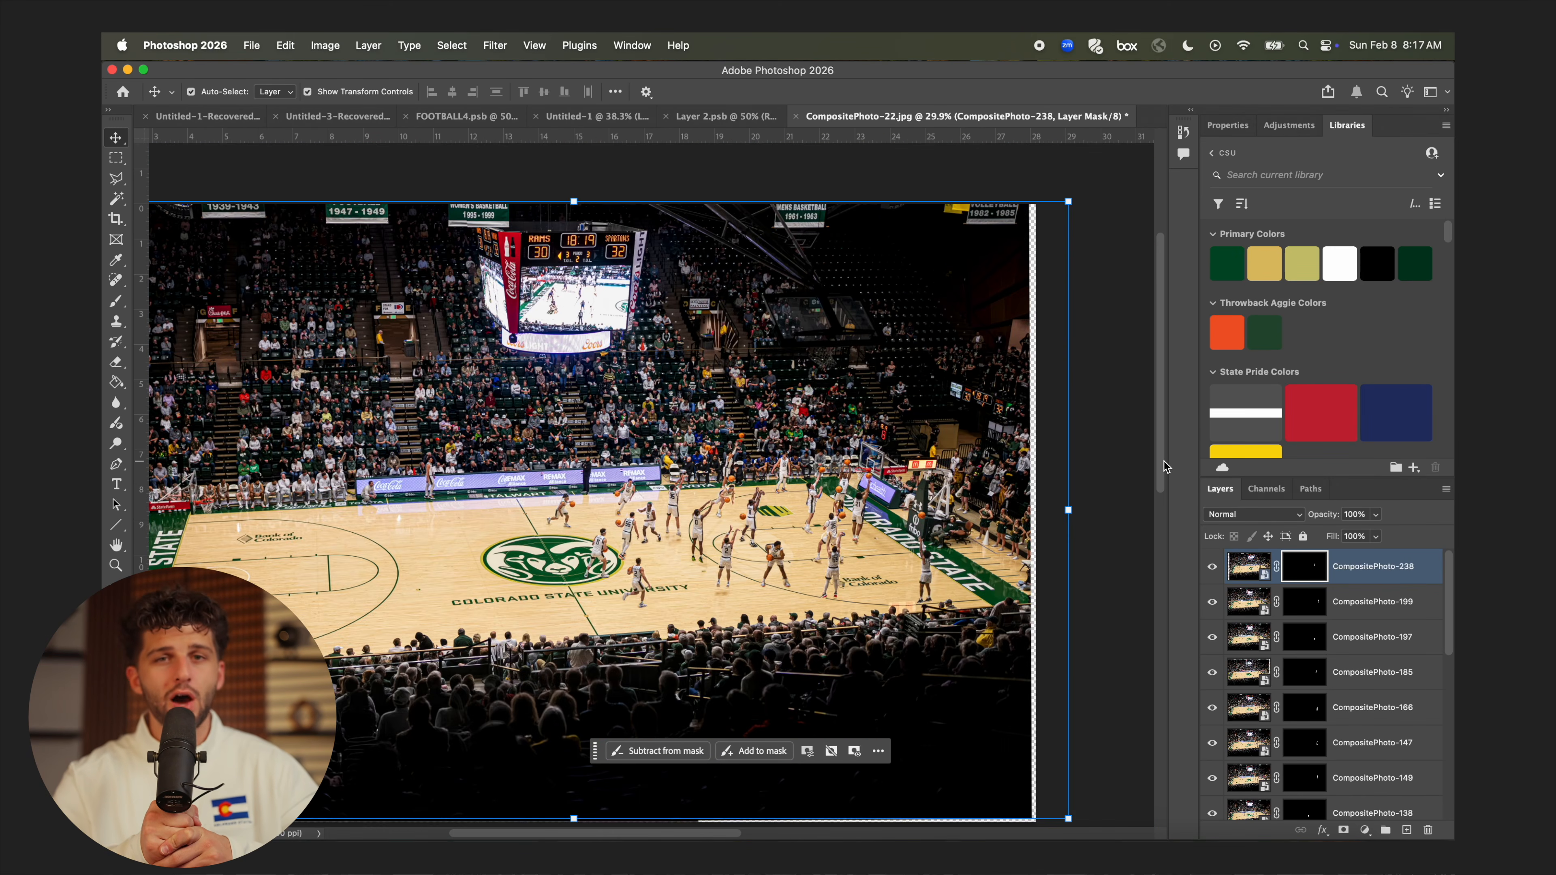
{"action": "left_click", "coordinate": [1110, 463]}
{"action": "scroll", "coordinate": [1116, 470], "scroll_direction": "up", "scroll_amount": 5}
{"action": "scroll", "coordinate": [1116, 470], "scroll_direction": "right", "scroll_amount": 2}
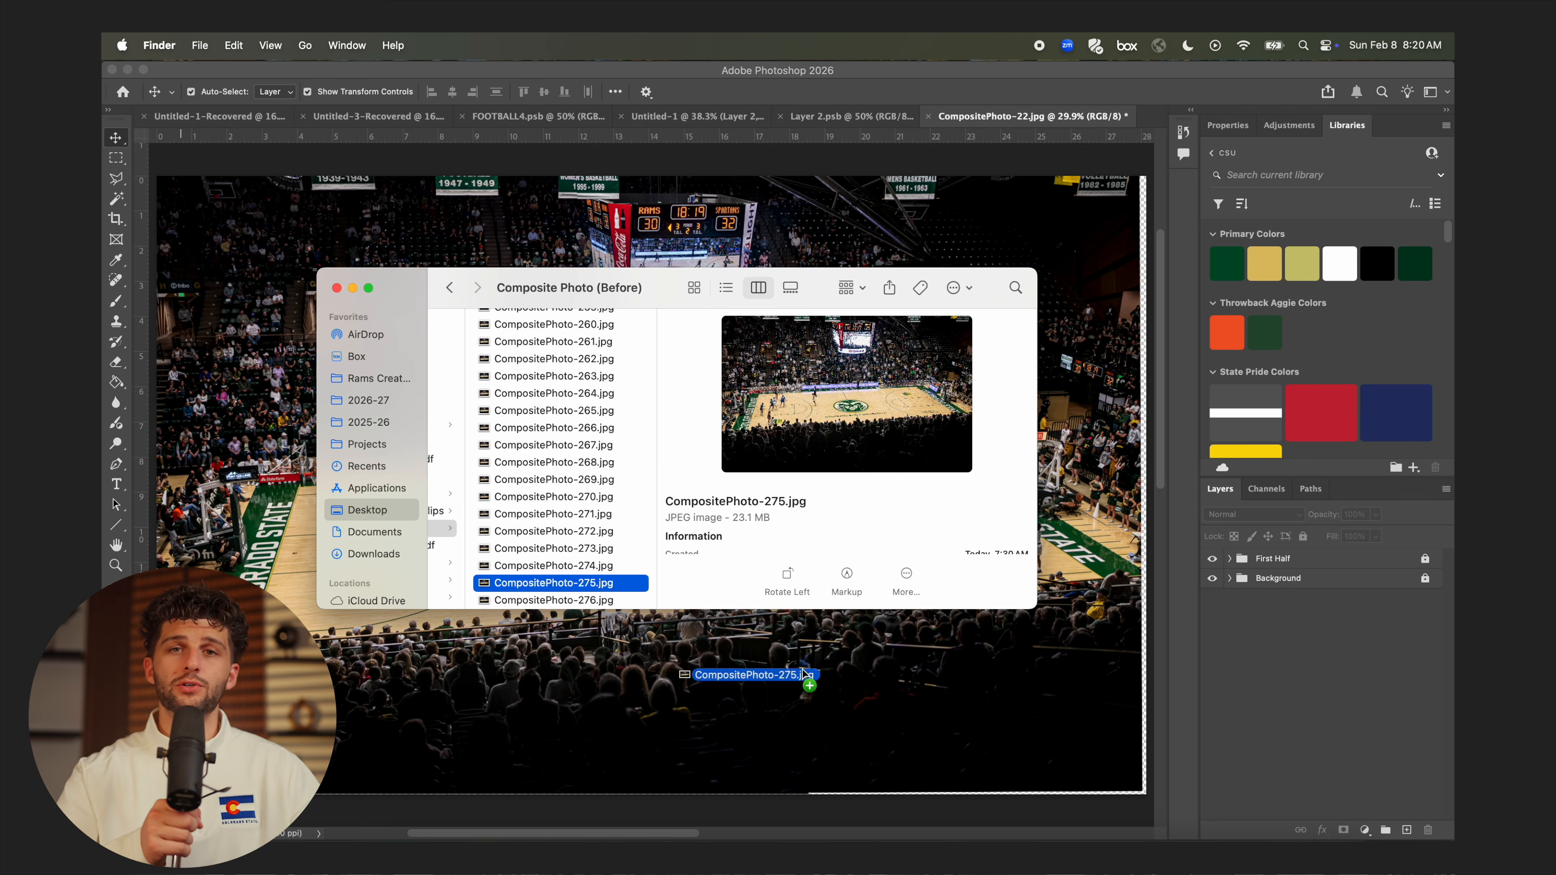
{"action": "left_click_drag", "start_coordinate": [804, 672], "coordinate": [804, 672]}
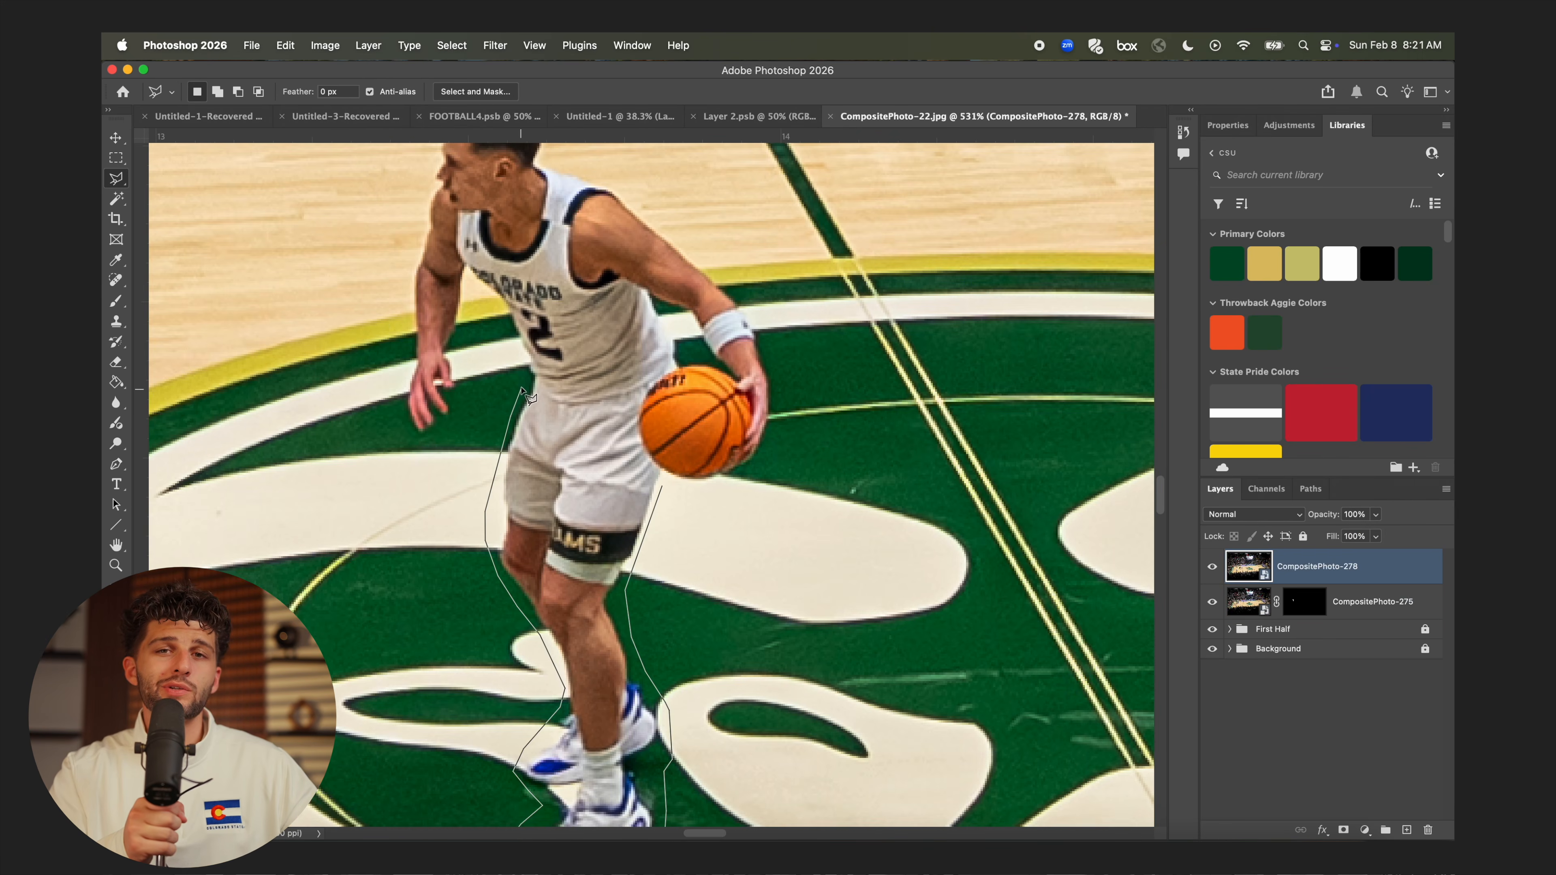
Outline the number 2 dribbler on CompositePhoto-278 and the number 21 dribbler on CompositePhoto-280 with the Polygonal Lasso
{"action": "mouse_move", "coordinate": [422, 178]}
{"action": "left_mouse_down"}
{"action": "mouse_move", "coordinate": [398, 429]}
{"action": "mouse_move", "coordinate": [793, 446]}
{"action": "left_mouse_up"}
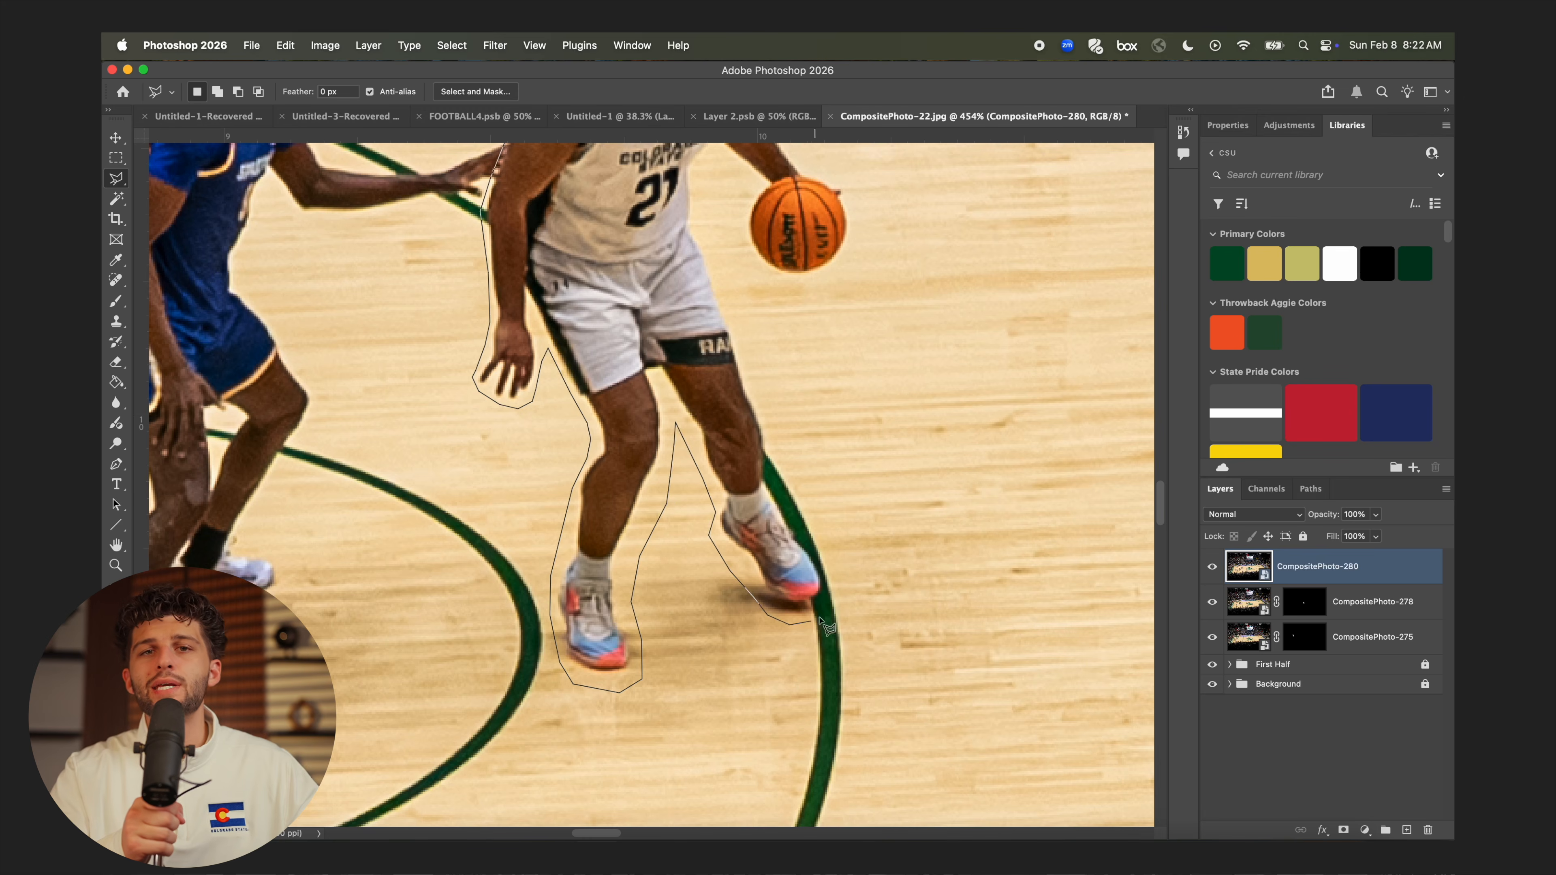
{"action": "left_click_drag", "start_coordinate": [788, 633], "coordinate": [753, 425]}
Outline the number 4 player holding the ball on CompositePhoto-283 and the jump shooter on CompositePhoto-285 with the Polygonal Lasso
{"action": "left_click_drag", "start_coordinate": [447, 319], "coordinate": [562, 533]}
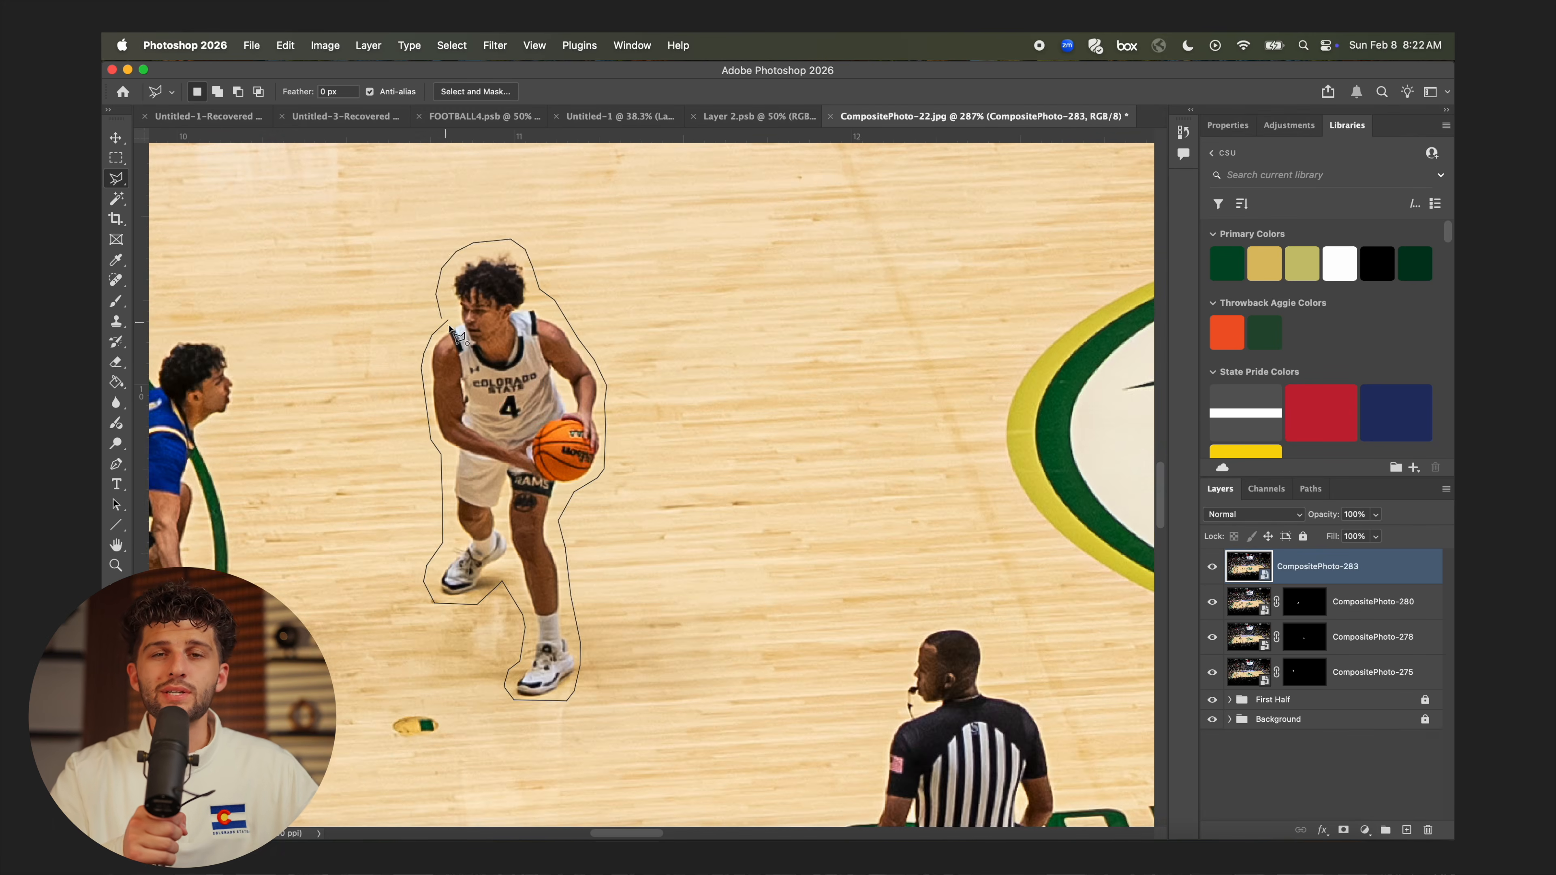
{"action": "left_click_drag", "start_coordinate": [521, 322], "coordinate": [576, 625]}
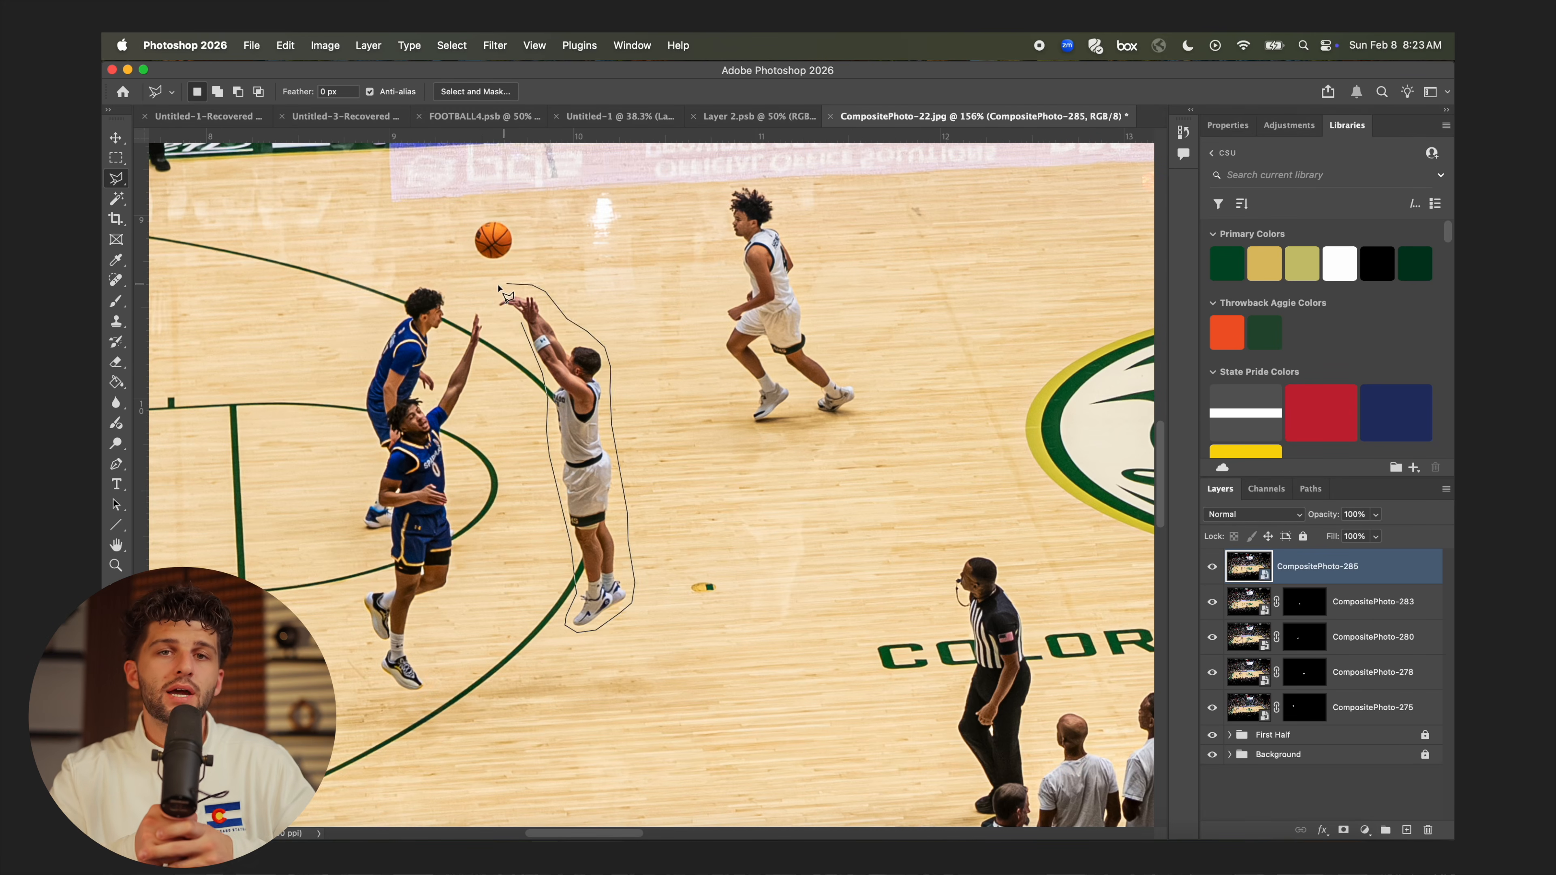
{"action": "left_click_drag", "start_coordinate": [507, 298], "coordinate": [507, 286]}
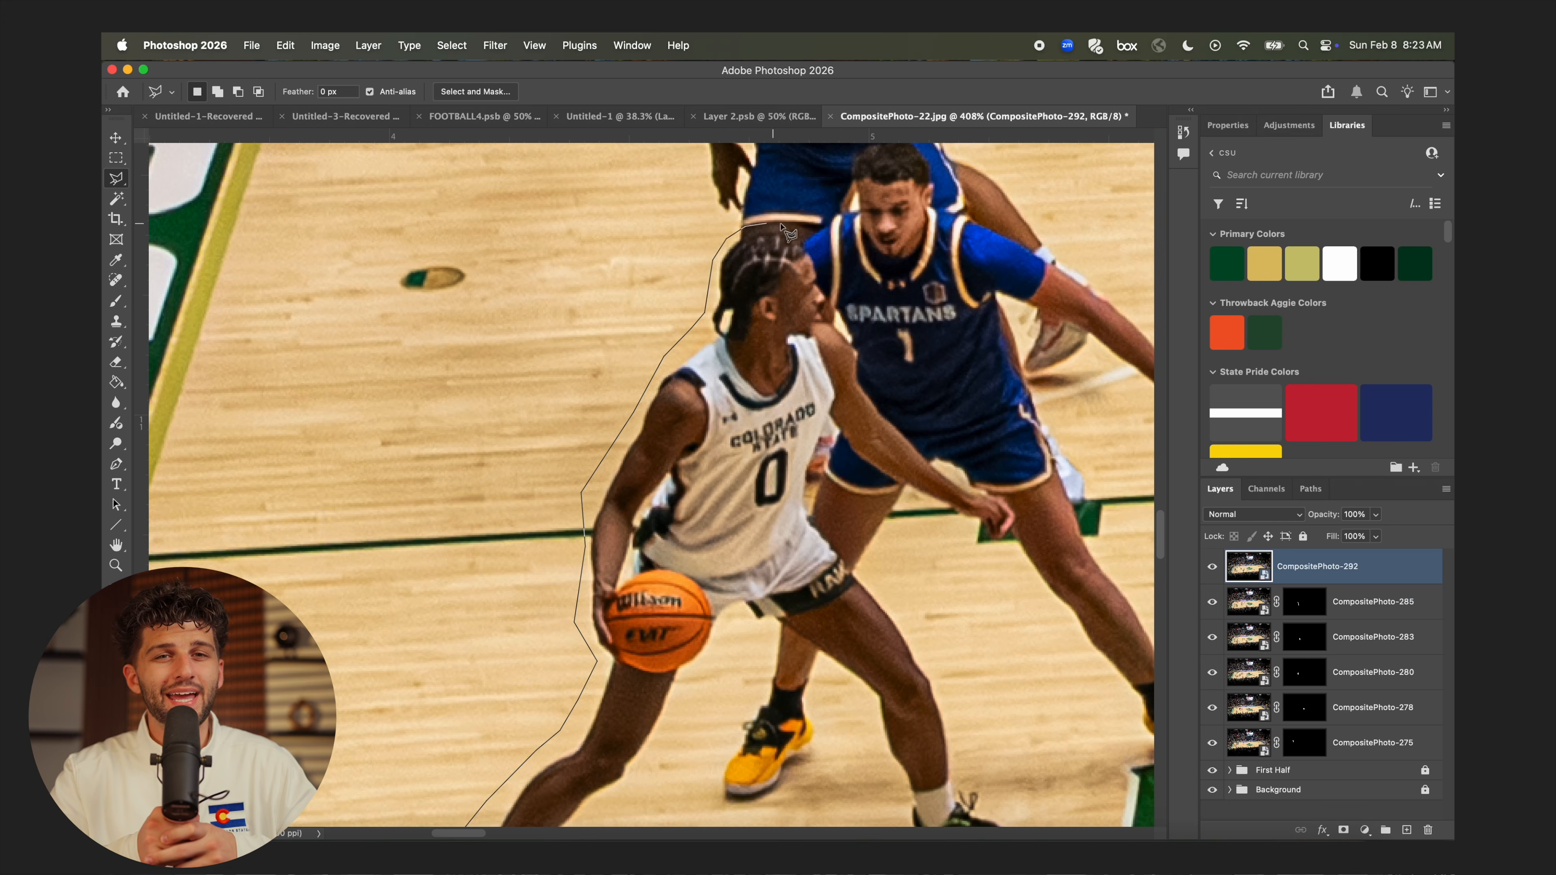
Outline the number 0 dribbler on CompositePhoto-292 and the number 4 shooter on CompositePhoto-305 with the Polygonal Lasso
{"action": "left_click_drag", "start_coordinate": [490, 246], "coordinate": [690, 451]}
{"action": "left_click_drag", "start_coordinate": [644, 576], "coordinate": [828, 724]}
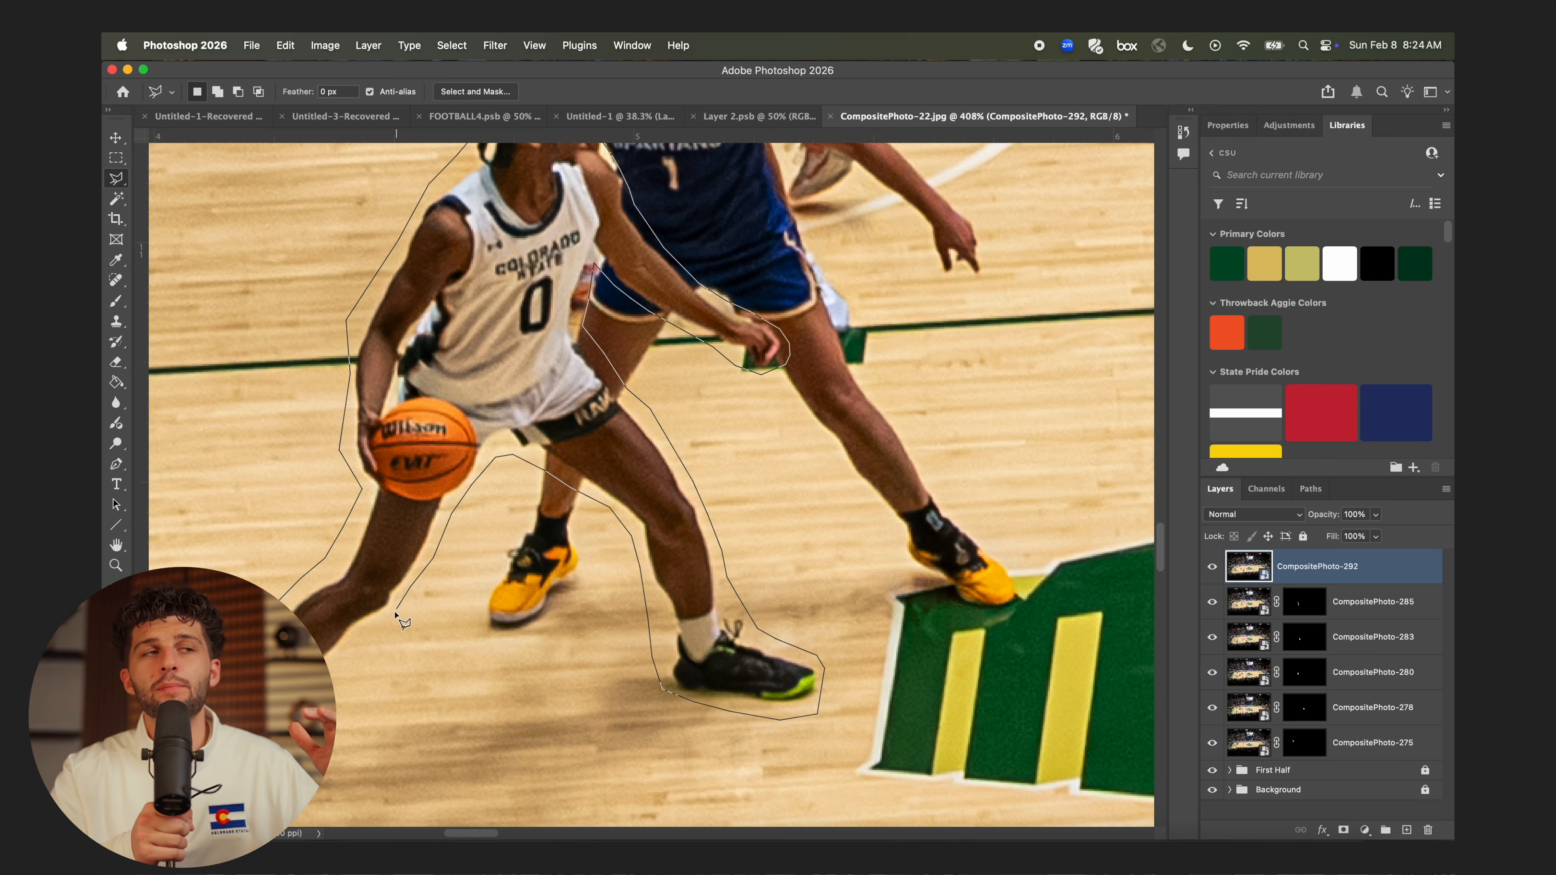
{"action": "left_click_drag", "start_coordinate": [417, 821], "coordinate": [472, 392]}
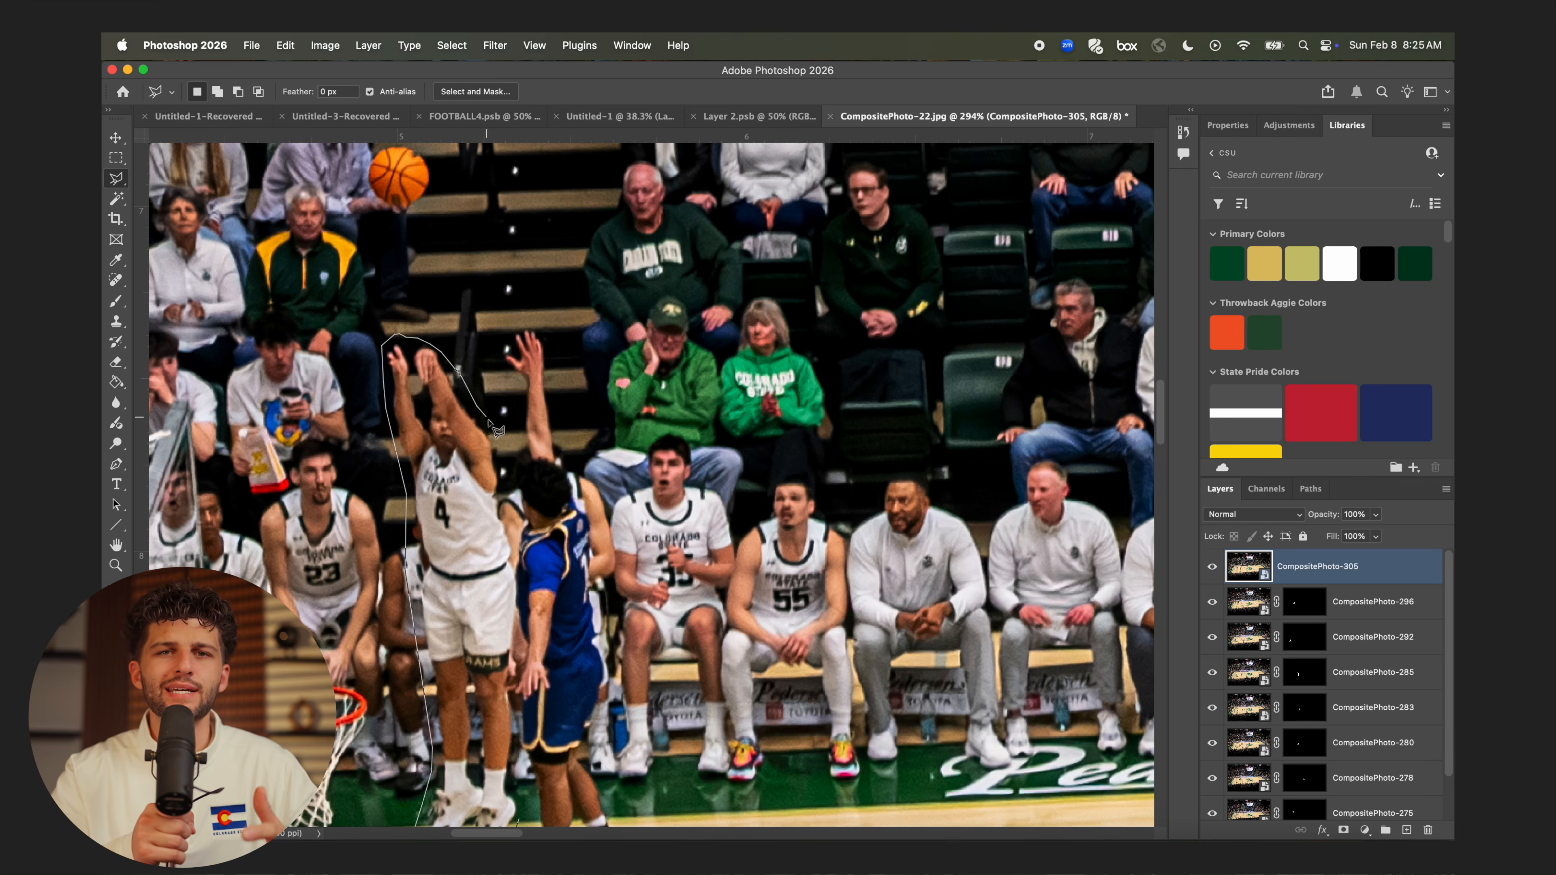
Outline the number 1 player with the raised hand on CompositePhoto-306 and the number 1 shooter plus his ball on CompositePhoto-316
{"action": "left_click_drag", "start_coordinate": [497, 620], "coordinate": [591, 251]}
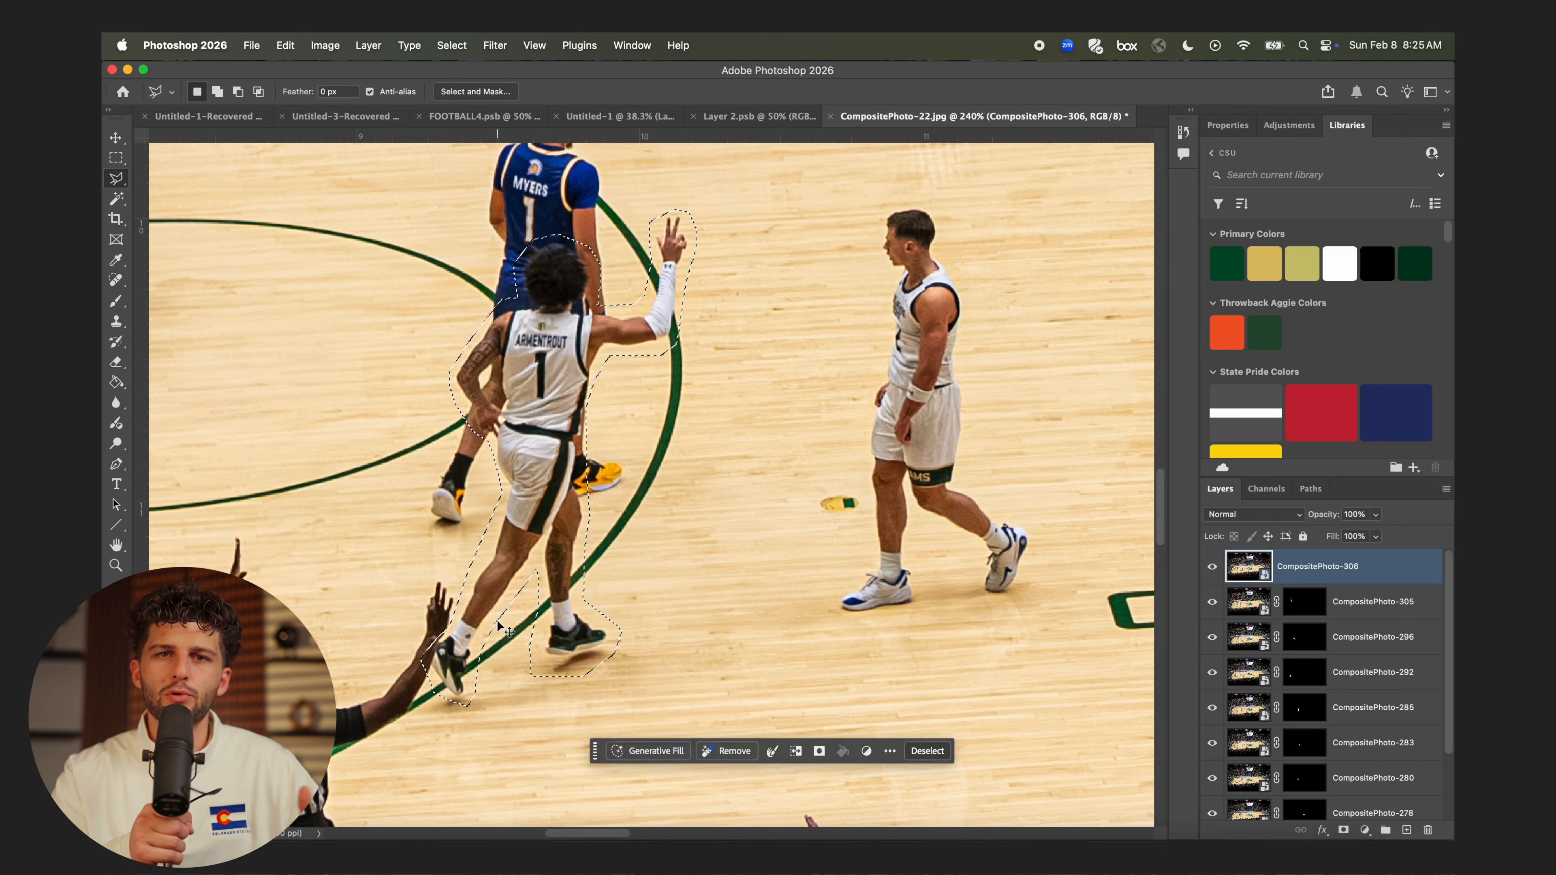
{"action": "left_click_drag", "start_coordinate": [478, 377], "coordinate": [547, 490]}
{"action": "left_click_drag", "start_coordinate": [405, 626], "coordinate": [347, 280]}
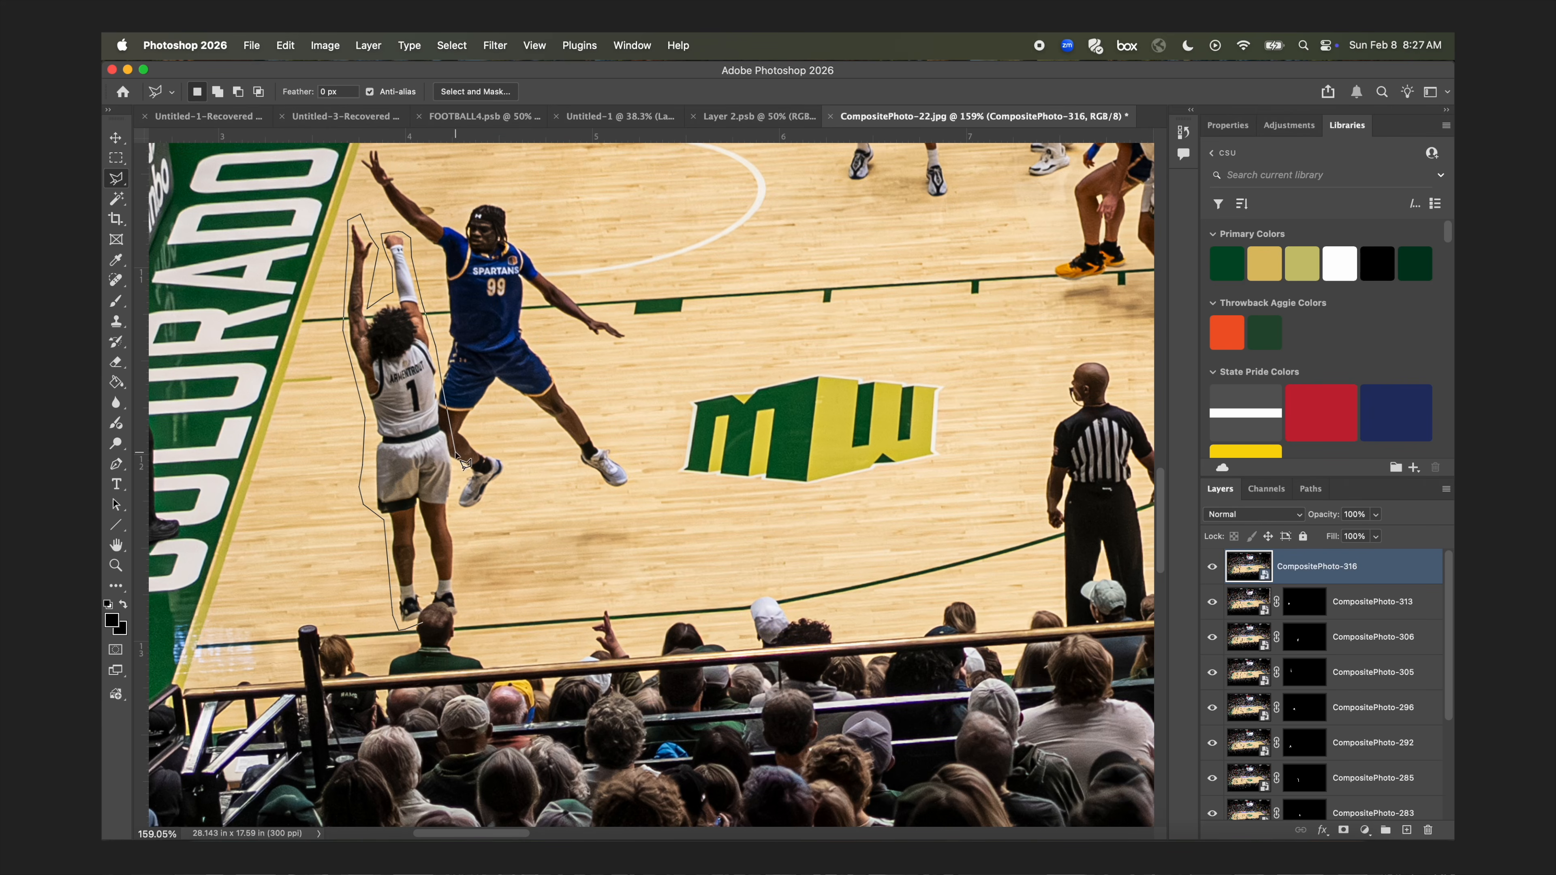
{"action": "left_click_drag", "start_coordinate": [465, 612], "coordinate": [429, 625]}
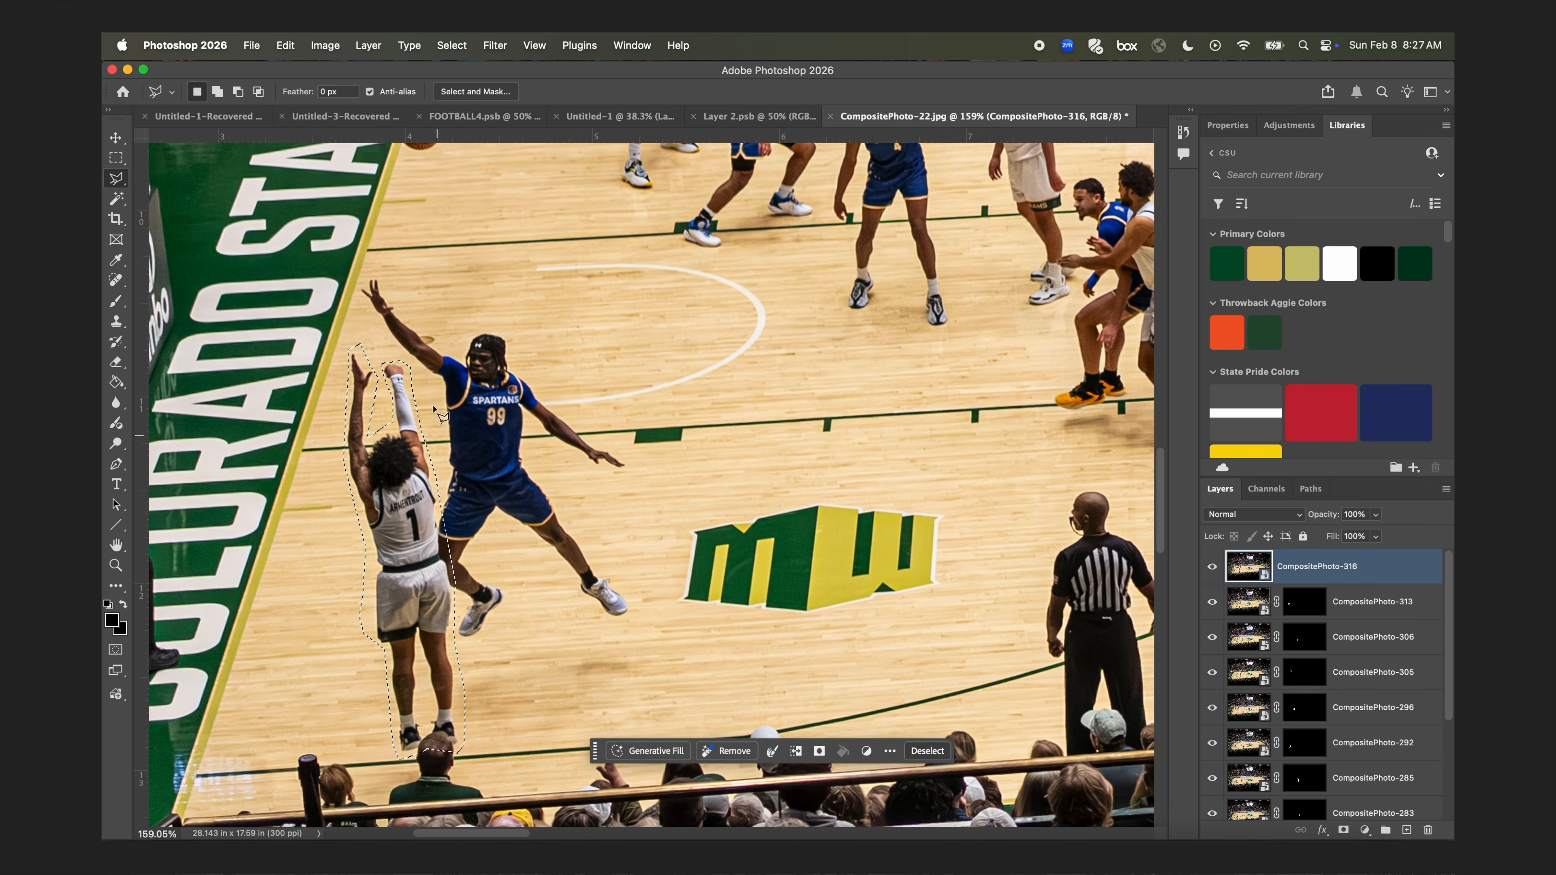
{"action": "left_click_drag", "start_coordinate": [432, 399], "coordinate": [412, 453]}
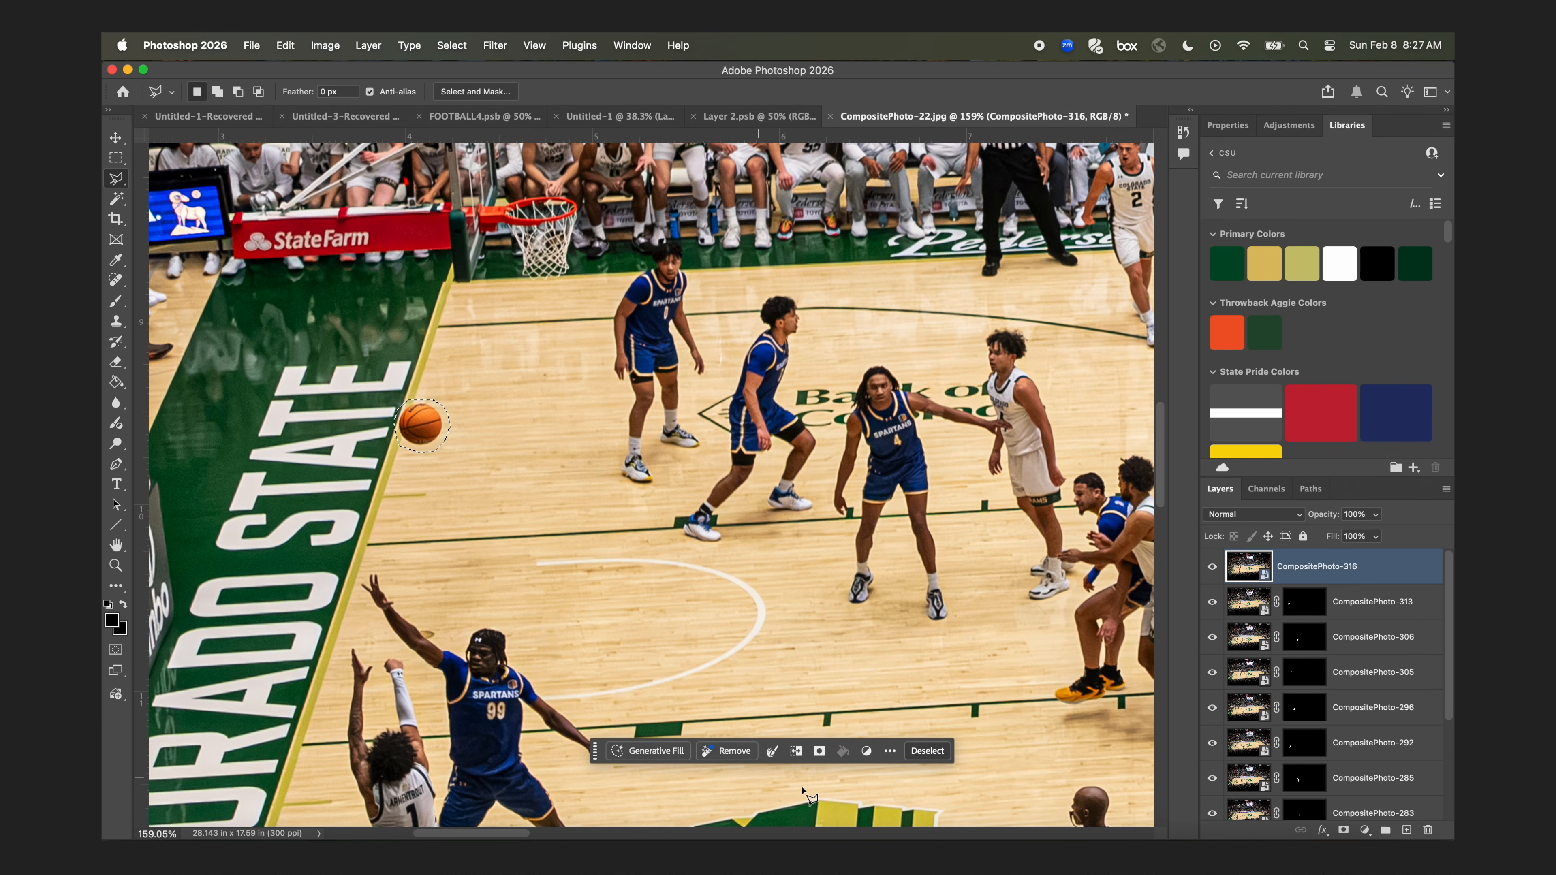
Outline the number 8 player carrying the ball beside the center-court logo on CompositePhoto-319 with the Polygonal Lasso
{"action": "left_click_drag", "start_coordinate": [549, 249], "coordinate": [421, 557]}
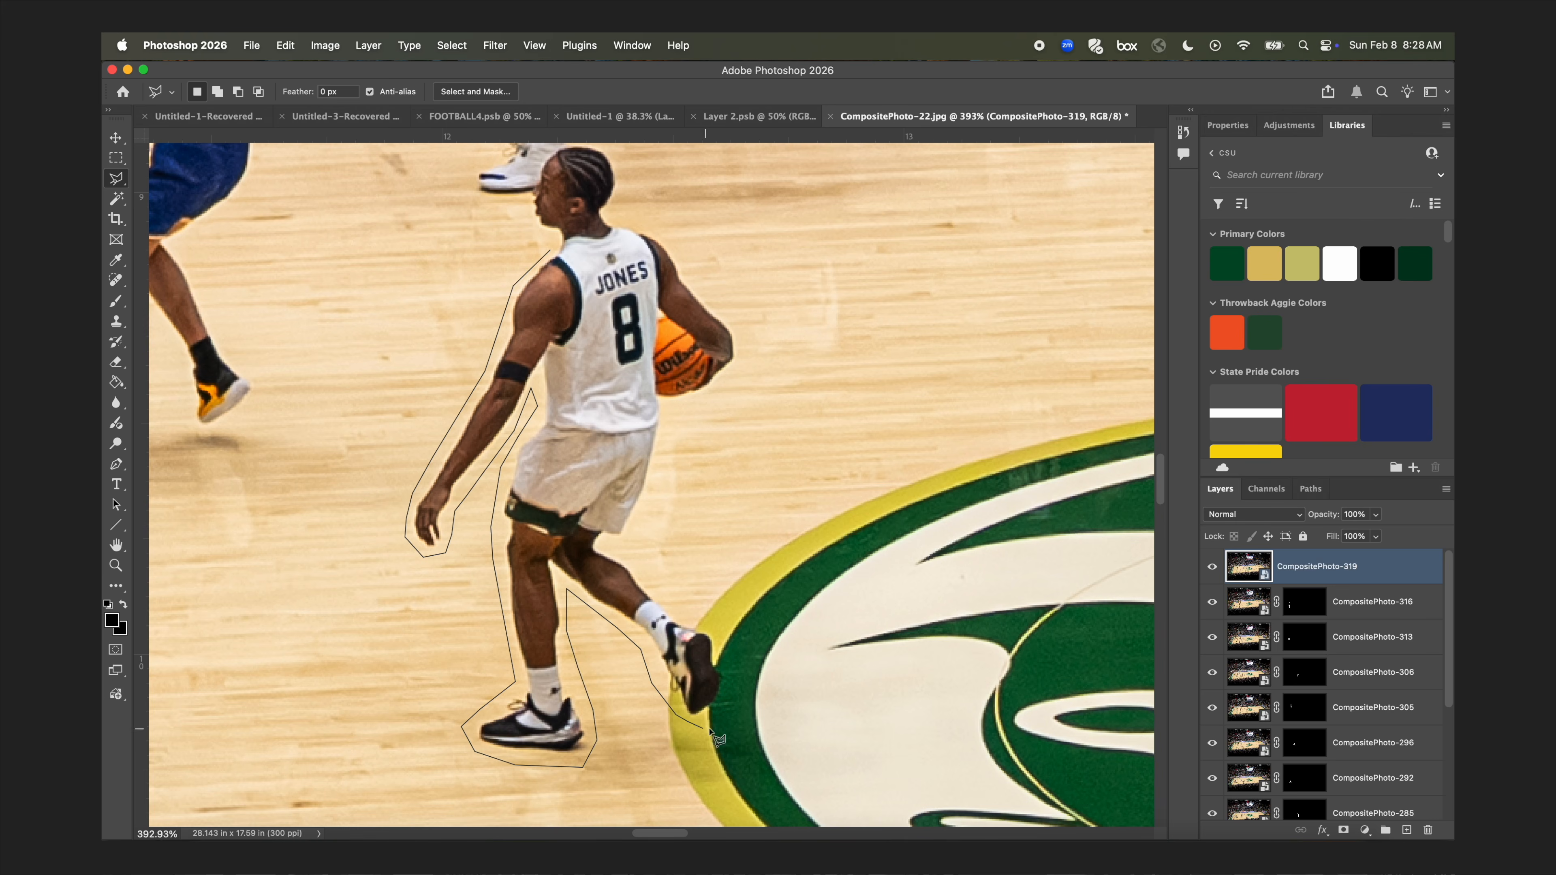
{"action": "left_click_drag", "start_coordinate": [710, 733], "coordinate": [552, 248]}
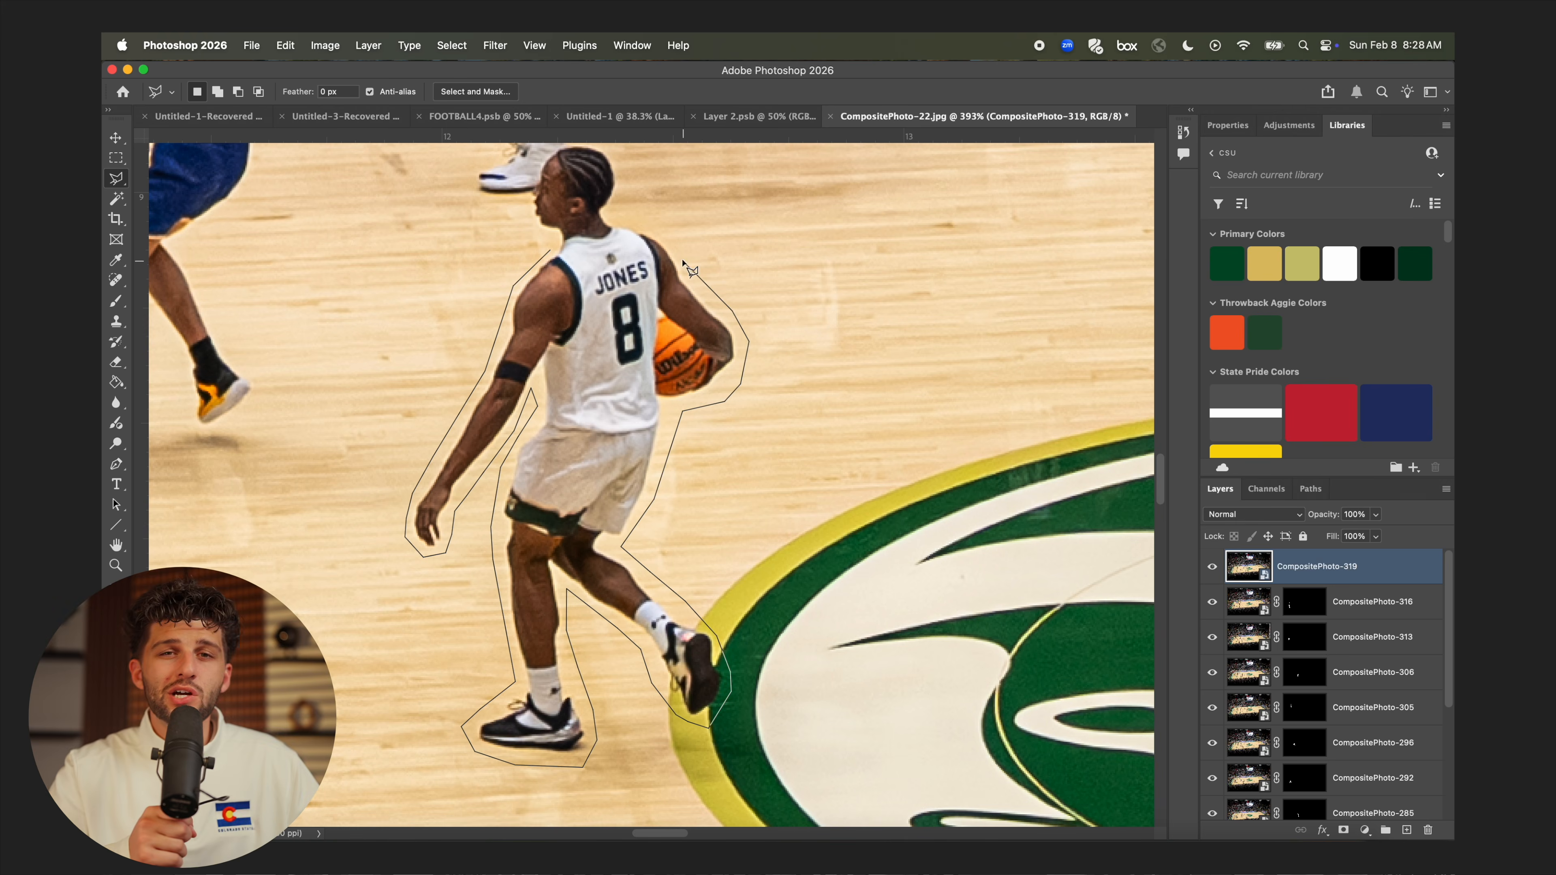
{"action": "left_click_drag", "start_coordinate": [336, 556], "coordinate": [422, 641]}
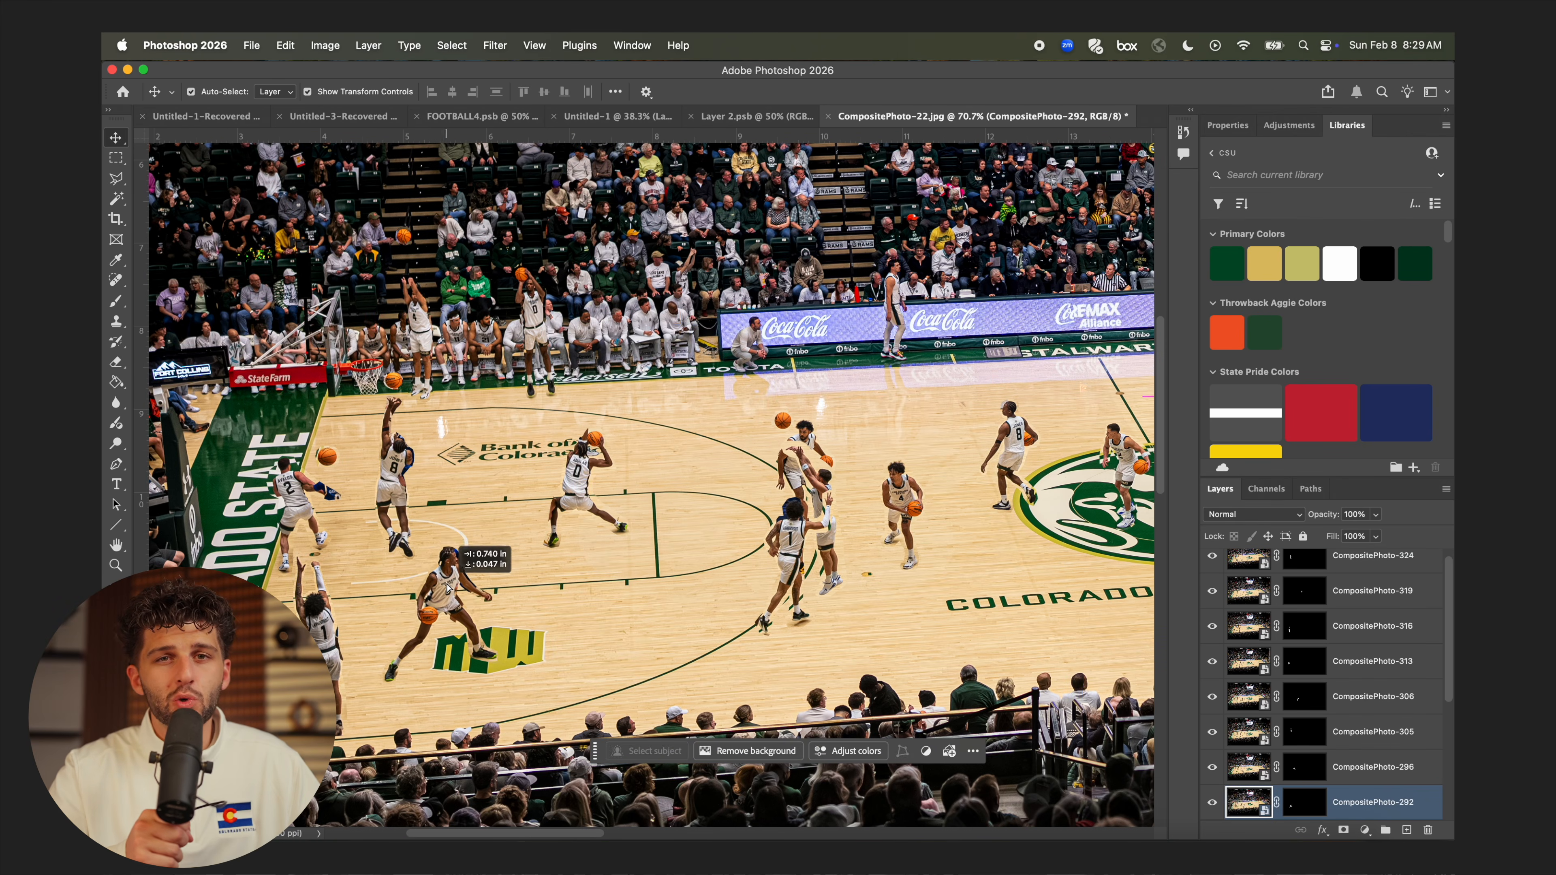
Reposition the number 0 dribbler, the number 8 shooter and the number 0 player with the raised ball around the key
{"action": "left_click_drag", "start_coordinate": [392, 538], "coordinate": [446, 556]}
{"action": "left_click_drag", "start_coordinate": [390, 477], "coordinate": [392, 488]}
{"action": "left_click_drag", "start_coordinate": [584, 487], "coordinate": [560, 497]}
Move the number 1 player on CompositePhoto-306 clear of the overlapping shooter and nudge the surrounding players into open court space
{"action": "scroll", "coordinate": [601, 481], "scroll_direction": "right", "scroll_amount": 5}
{"action": "scroll", "coordinate": [601, 481], "scroll_direction": "down", "scroll_amount": 4}
{"action": "left_click_drag", "start_coordinate": [637, 463], "coordinate": [891, 508]}
{"action": "left_click_drag", "start_coordinate": [655, 374], "coordinate": [603, 429]}
{"action": "left_click_drag", "start_coordinate": [738, 379], "coordinate": [741, 389]}
{"action": "left_click_drag", "start_coordinate": [614, 443], "coordinate": [615, 452]}
{"action": "scroll", "coordinate": [615, 452], "scroll_direction": "left", "scroll_amount": 5}
{"action": "scroll", "coordinate": [615, 452], "scroll_direction": "up", "scroll_amount": 3}
{"action": "left_click_drag", "start_coordinate": [581, 294], "coordinate": [612, 305]}
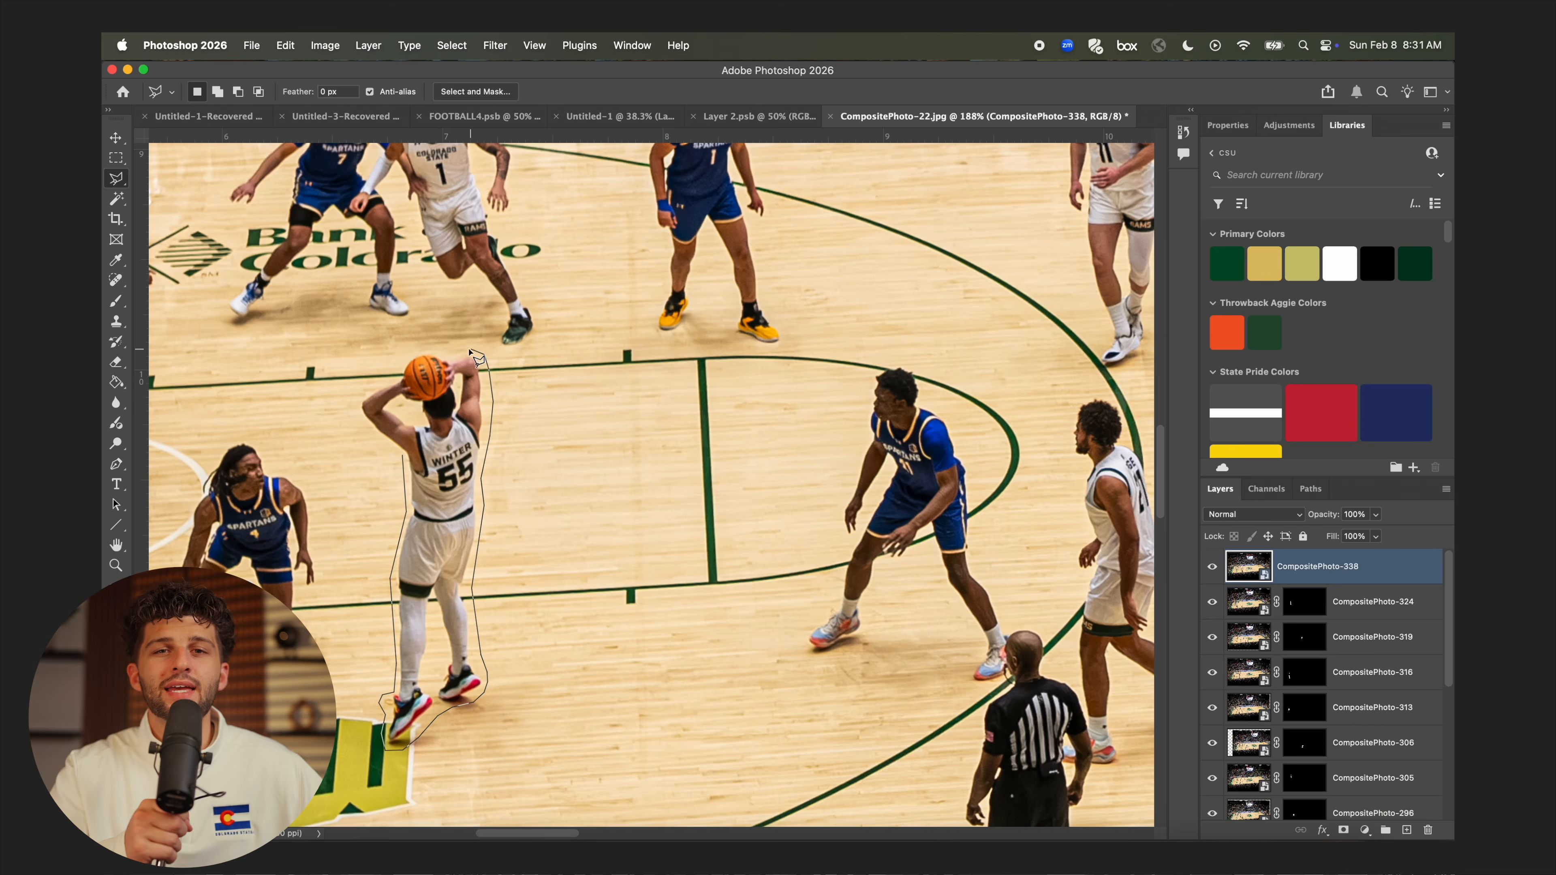
Outline the headband-wearing shooter with raised arms on CompositePhoto-351 using the Polygonal Lasso
{"action": "left_click_drag", "start_coordinate": [475, 405], "coordinate": [502, 658]}
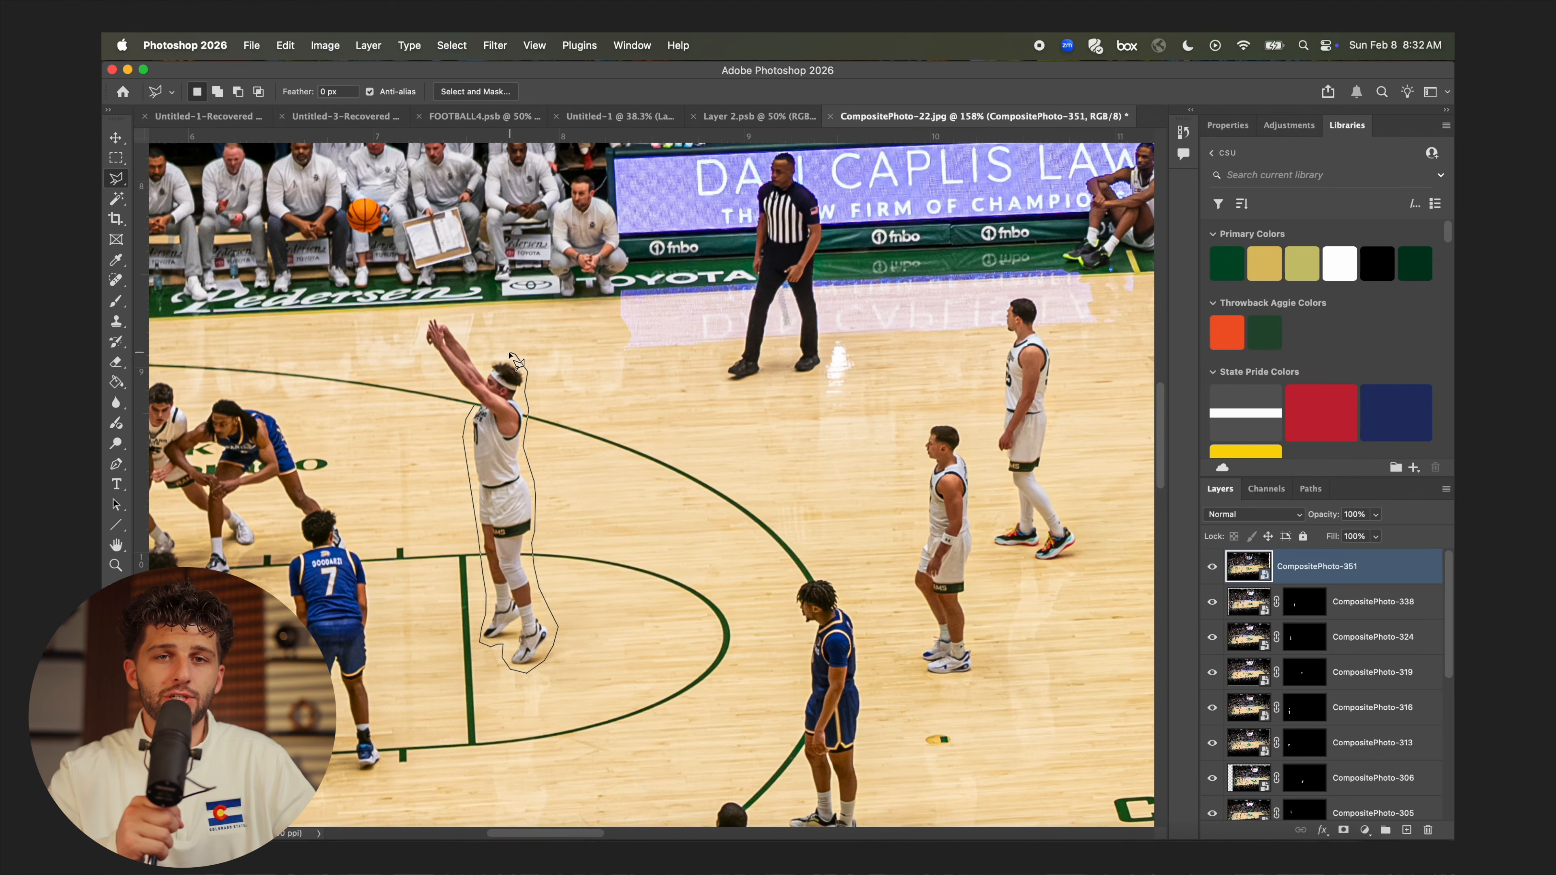
{"action": "left_click_drag", "start_coordinate": [530, 373], "coordinate": [432, 322]}
{"action": "scroll", "coordinate": [444, 330], "scroll_direction": "up", "scroll_amount": 3}
{"action": "scroll", "coordinate": [443, 331], "scroll_direction": "left", "scroll_amount": 2}
Outline the white-sleeved player holding the ball on CompositePhoto-363 and the number 35 shooter with his ball on CompositePhoto-371
{"action": "left_click_drag", "start_coordinate": [542, 362], "coordinate": [536, 610]}
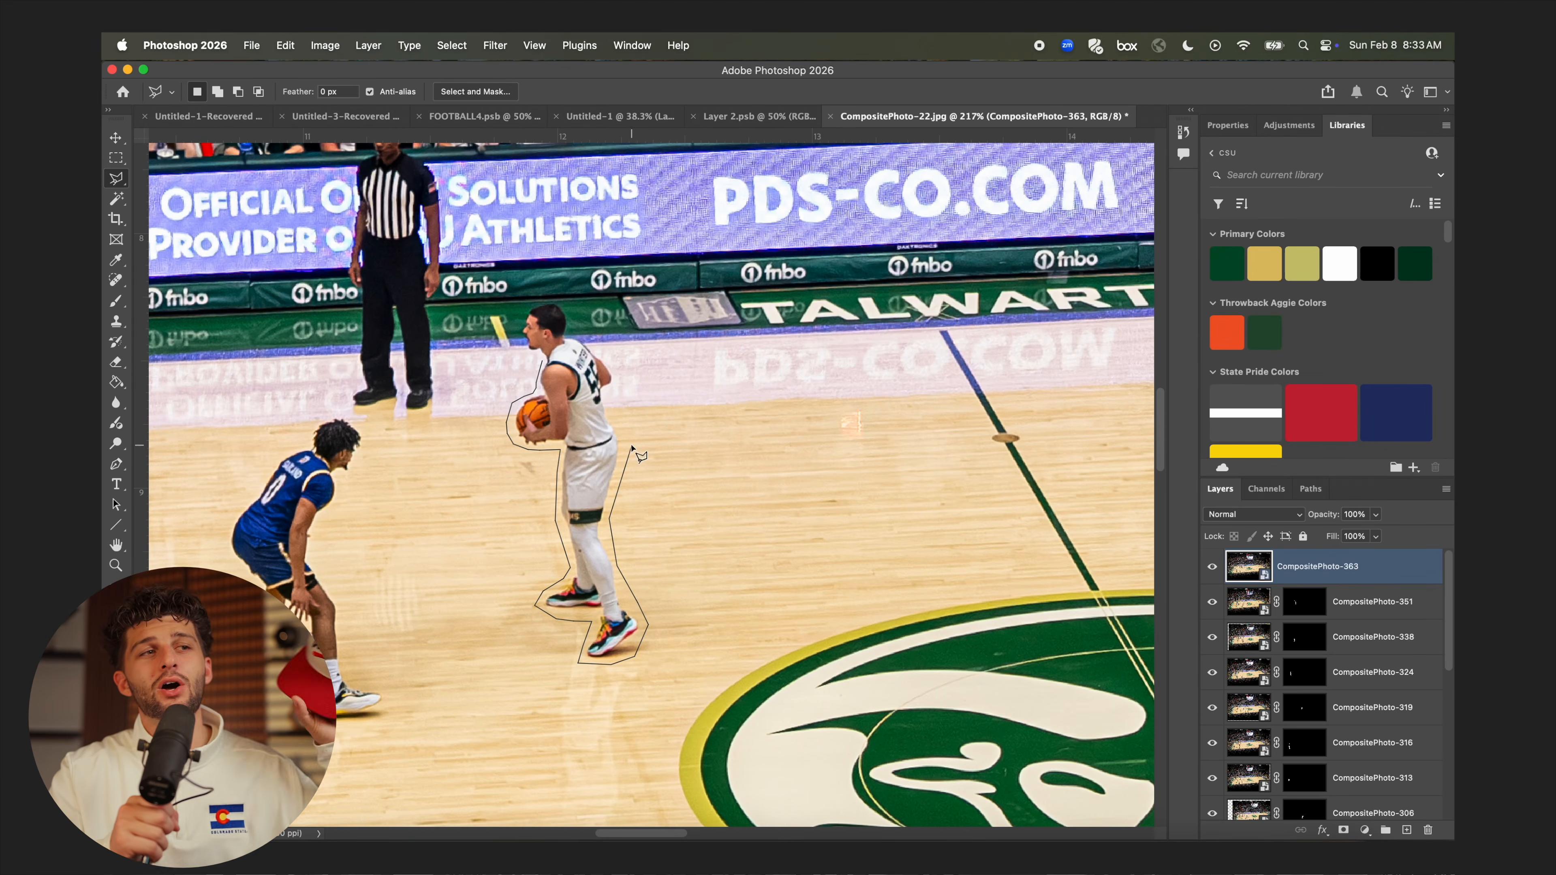
{"action": "left_click_drag", "start_coordinate": [456, 404], "coordinate": [526, 268]}
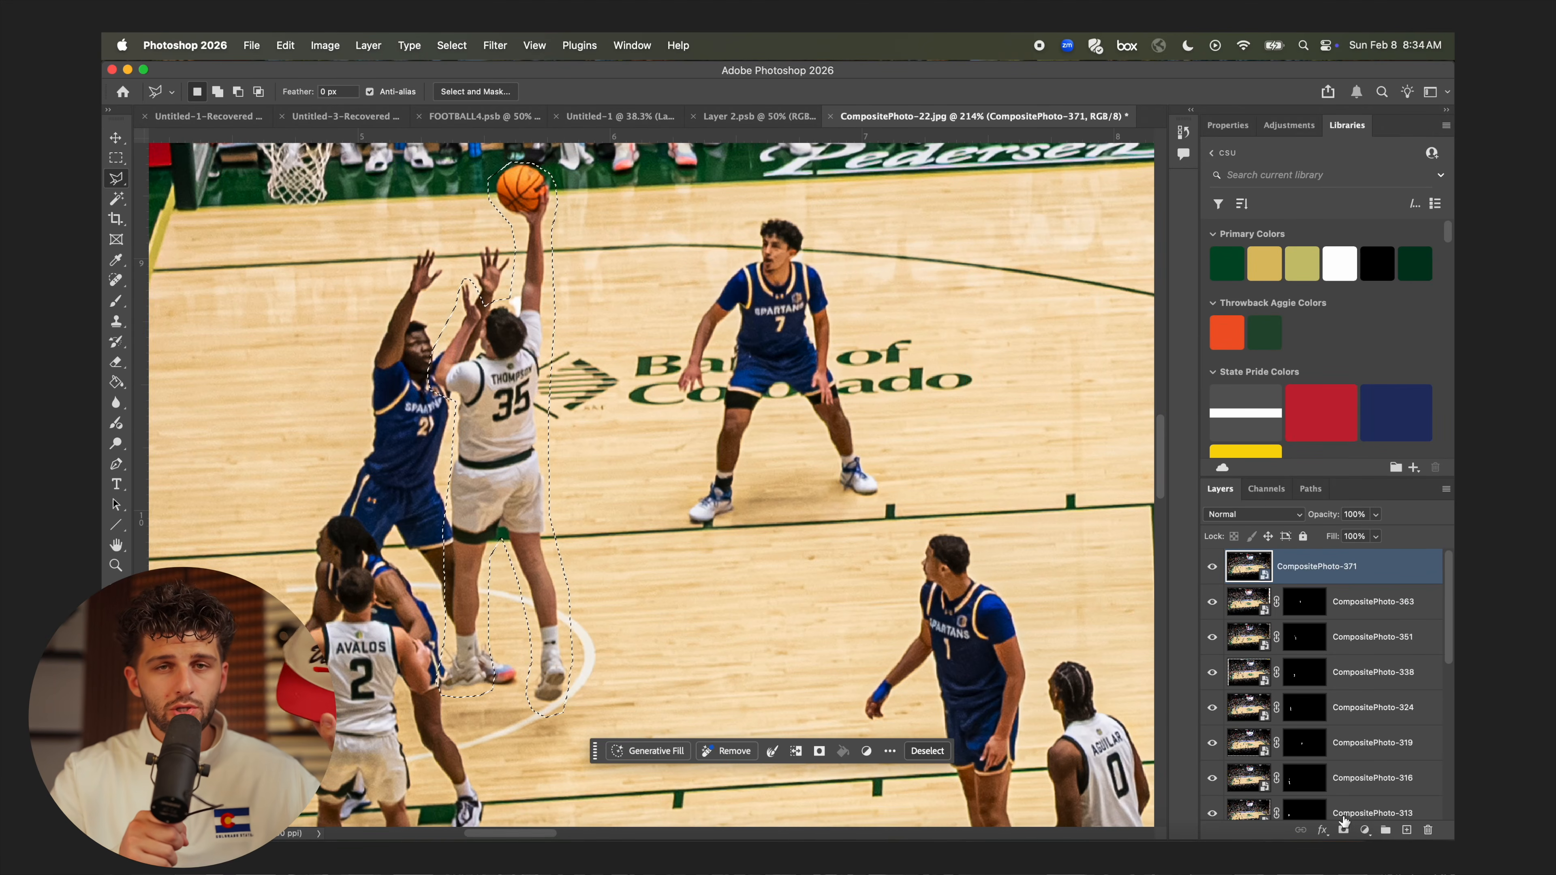
{"action": "left_click_drag", "start_coordinate": [679, 495], "coordinate": [650, 729]}
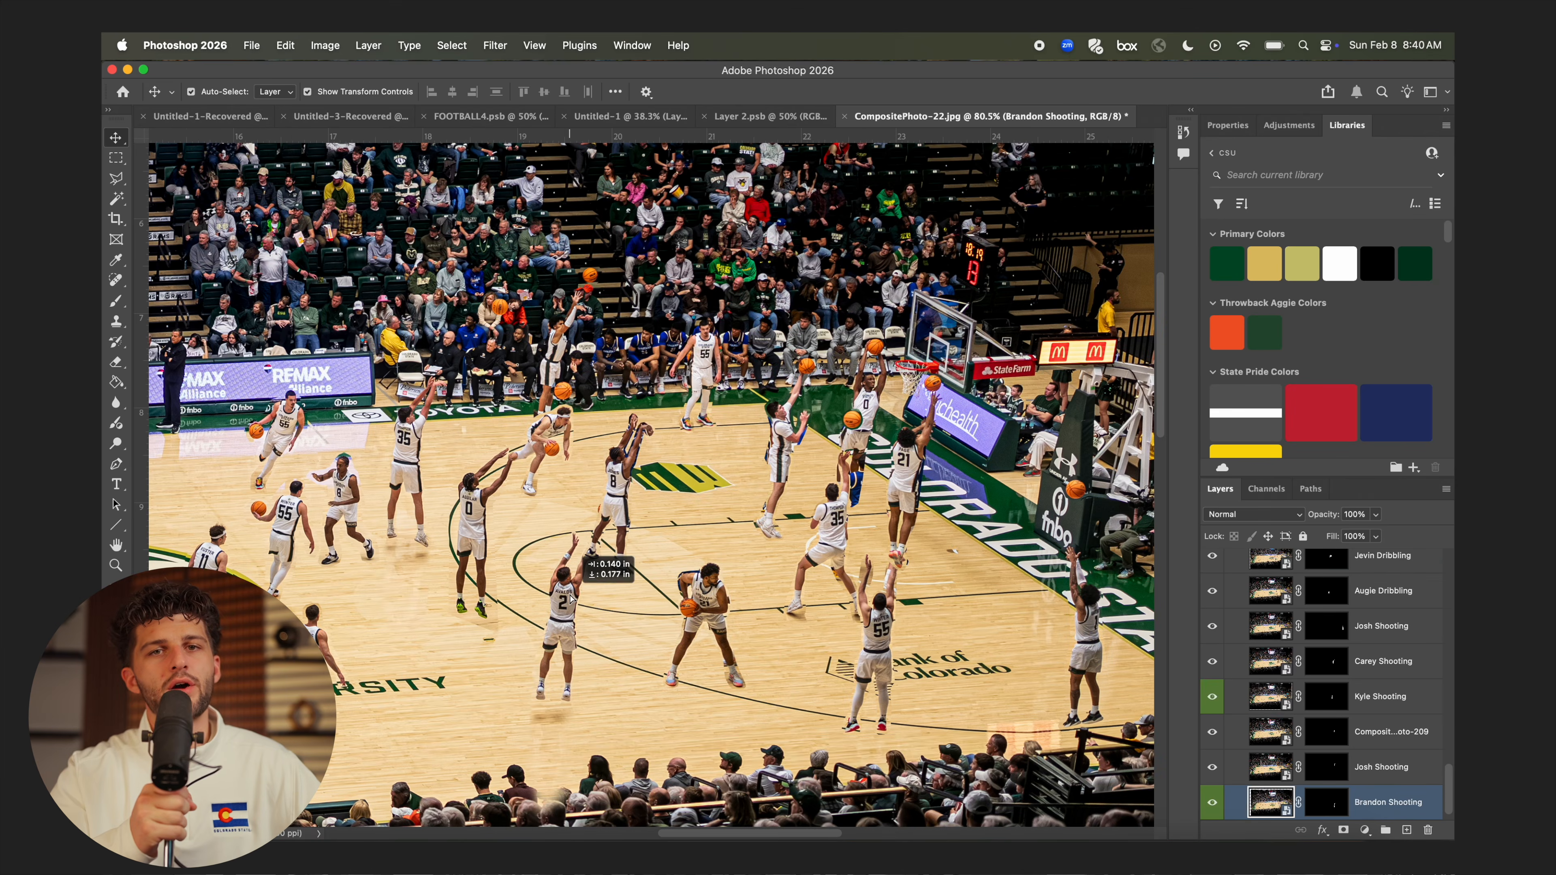
Reposition the number 2 dribbler on CompositePhoto-138 near the sideline lettering and the number 35 player near the basket
{"action": "left_click", "coordinate": [421, 577]}
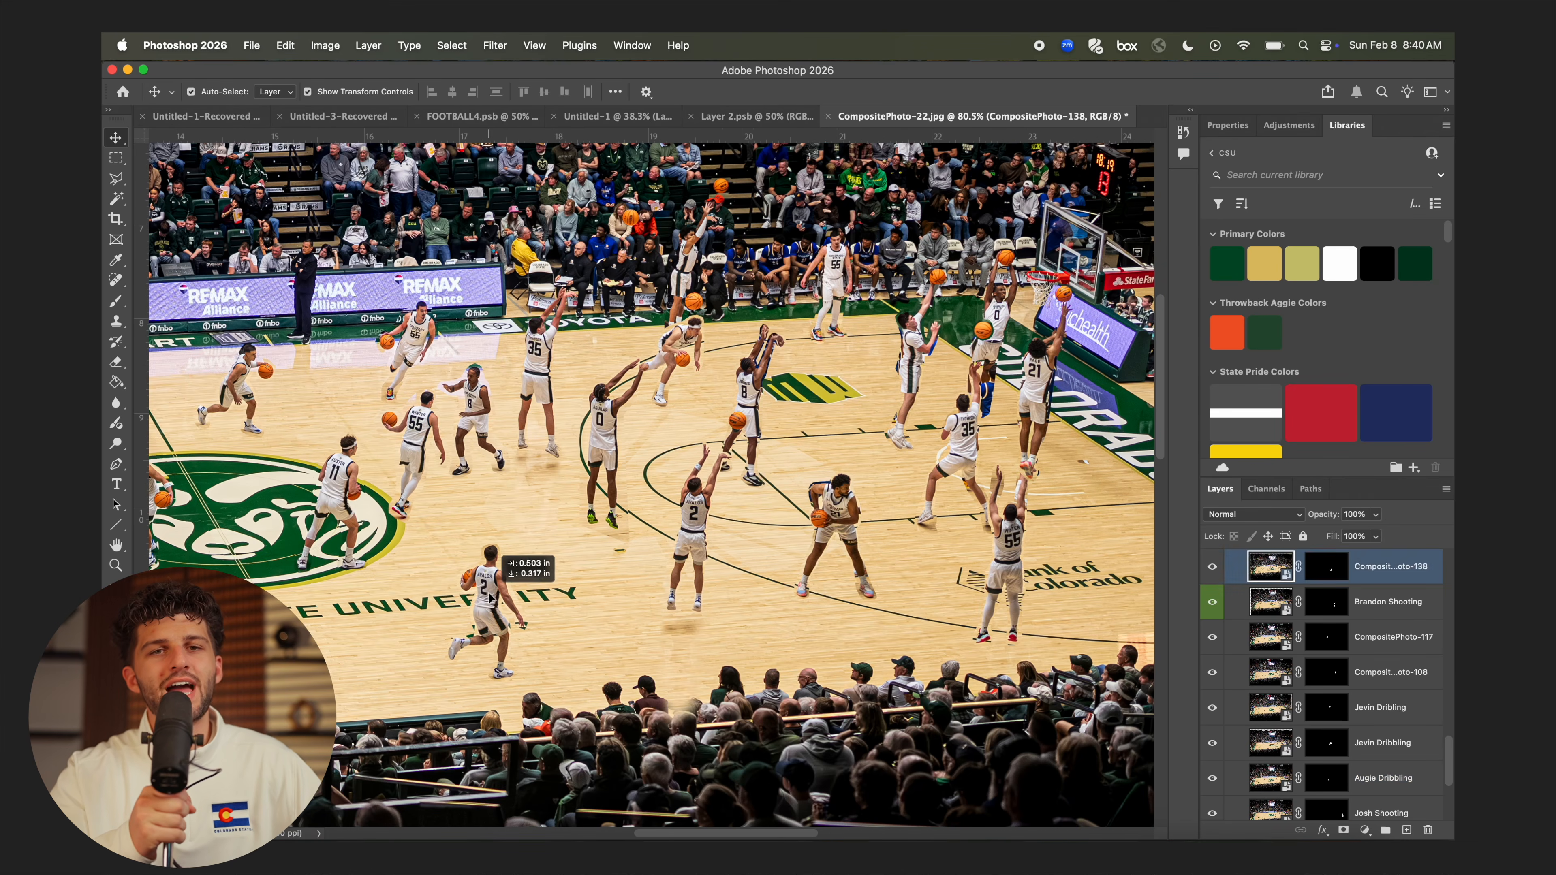
{"action": "left_click", "coordinate": [323, 451]}
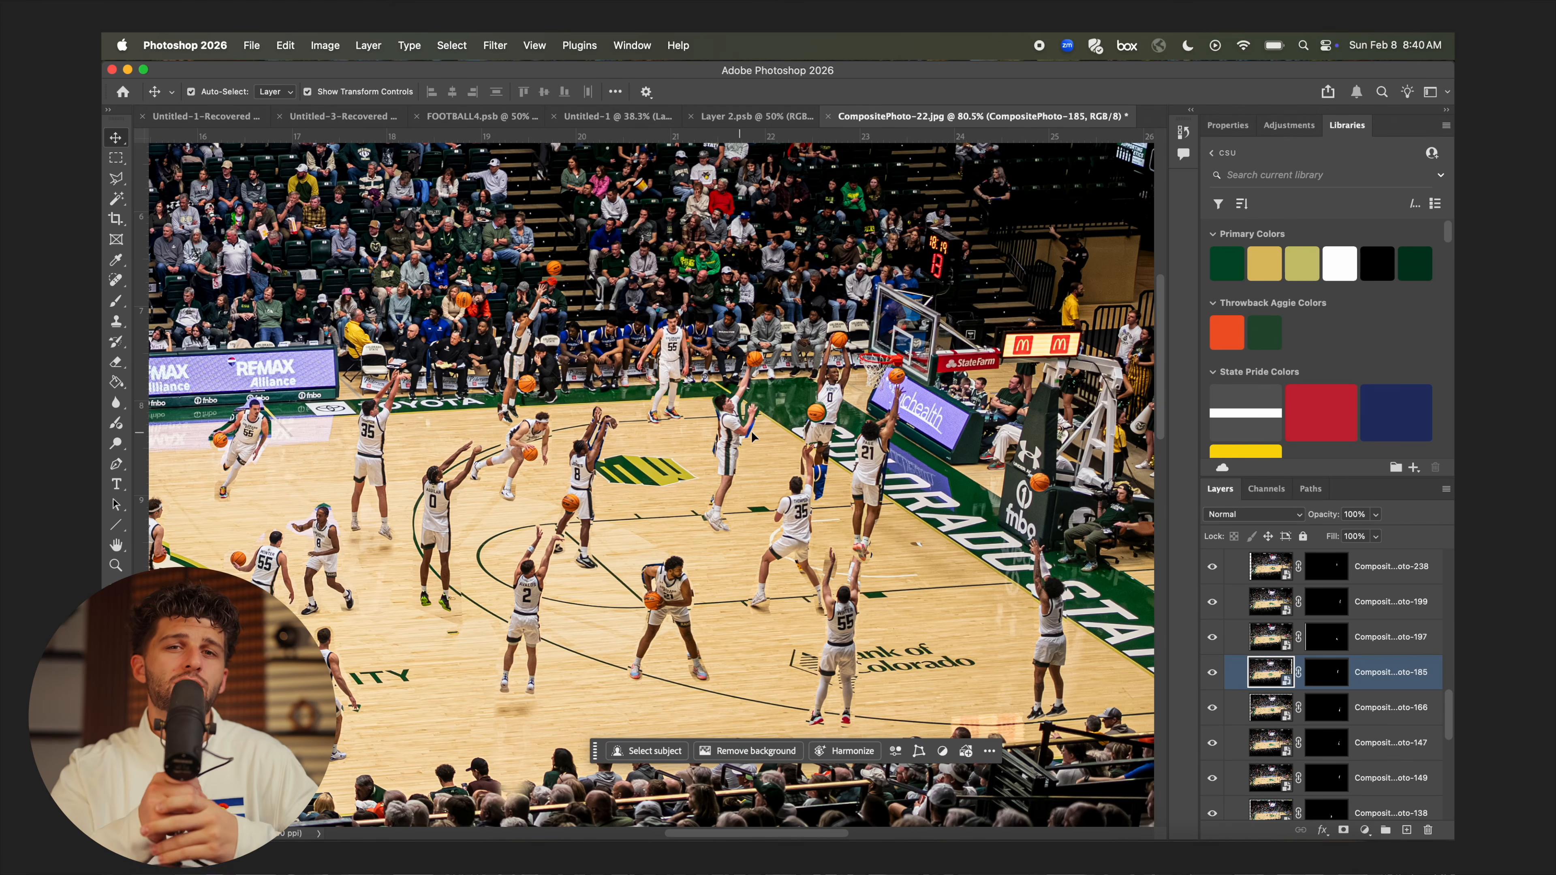
{"action": "left_click_drag", "start_coordinate": [809, 523], "coordinate": [781, 527]}
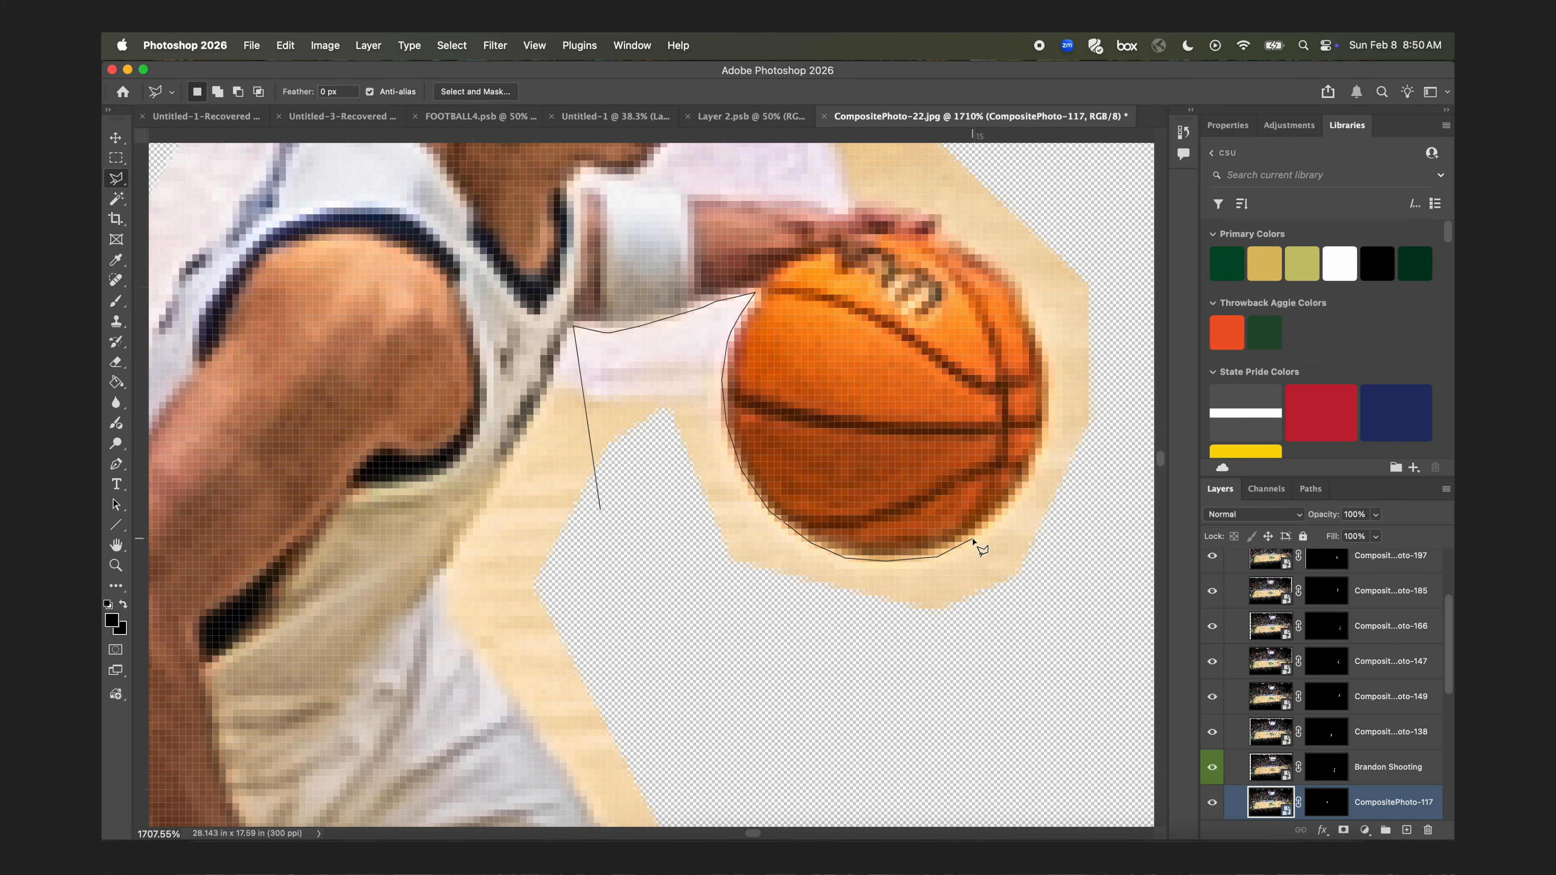
Trace tightly around the ball, the dribbling hand and the wristband of the CompositePhoto-117 player with the Polygonal Lasso
{"action": "left_click", "coordinate": [973, 538]}
{"action": "left_click", "coordinate": [1007, 513]}
{"action": "left_click", "coordinate": [1036, 473]}
{"action": "scroll", "coordinate": [1038, 469], "scroll_direction": "up", "scroll_amount": 2}
{"action": "left_click", "coordinate": [1049, 484]}
{"action": "left_click", "coordinate": [1049, 451]}
{"action": "left_click", "coordinate": [1047, 403]}
{"action": "left_click", "coordinate": [1016, 326]}
{"action": "left_click", "coordinate": [684, 274]}
{"action": "scroll", "coordinate": [680, 245], "scroll_direction": "up", "scroll_amount": 3}
{"action": "left_click", "coordinate": [613, 223]}
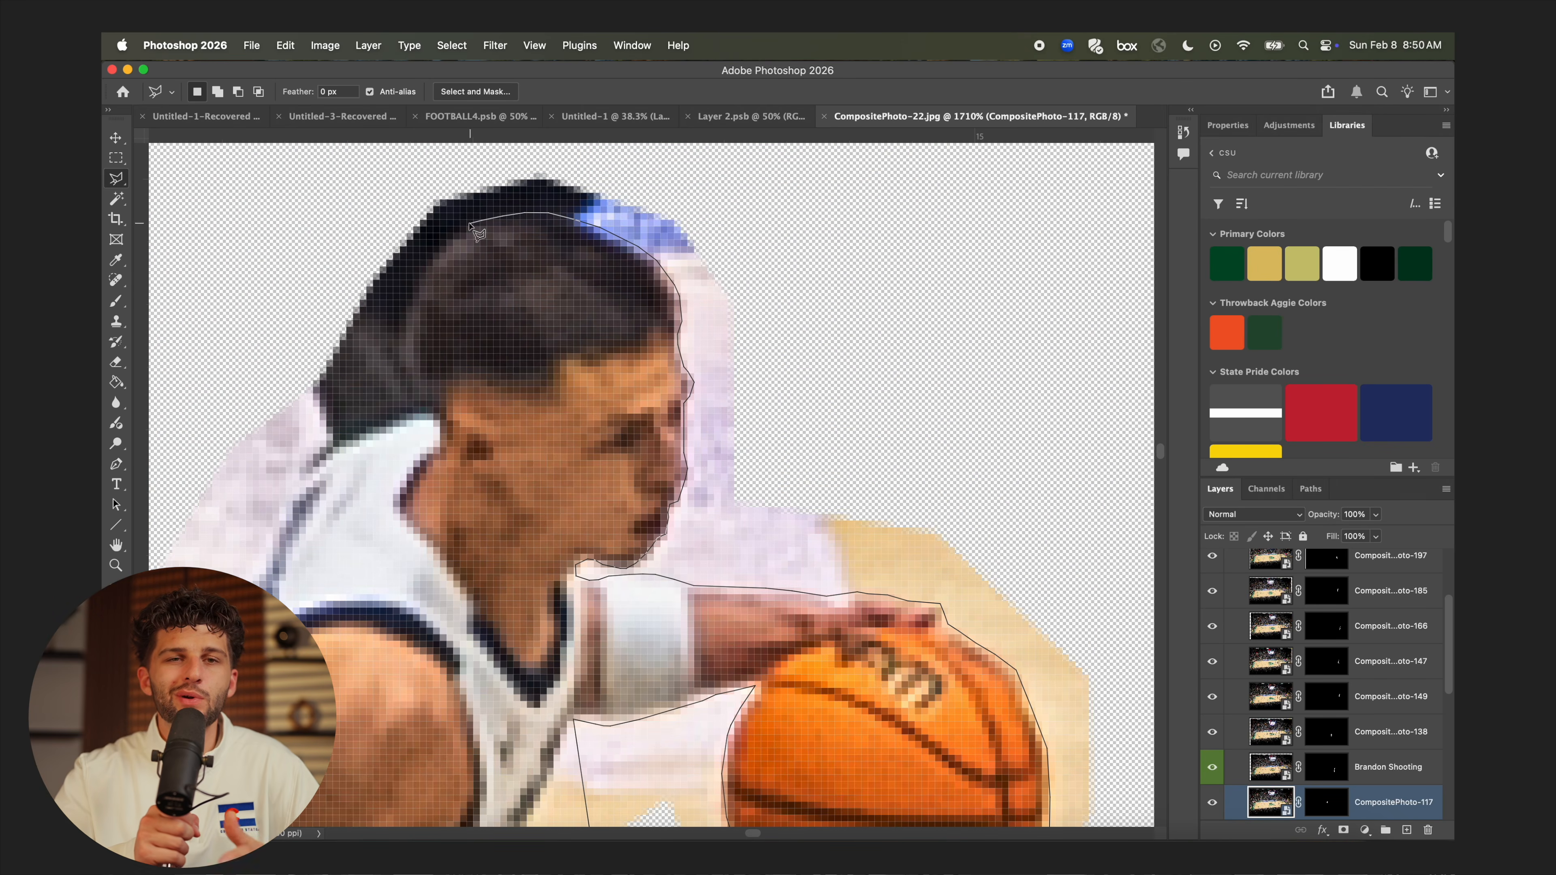
Continue the tight outline from the CompositePhoto-117 player's head down his neck, jersey and back
{"action": "scroll", "coordinate": [551, 343], "scroll_direction": "down", "scroll_amount": 3}
{"action": "left_click", "coordinate": [485, 452]}
{"action": "scroll", "coordinate": [477, 429], "scroll_direction": "down", "scroll_amount": 5}
{"action": "left_click", "coordinate": [468, 302]}
{"action": "left_click", "coordinate": [438, 351]}
{"action": "left_click", "coordinate": [409, 469]}
{"action": "scroll", "coordinate": [409, 505], "scroll_direction": "down", "scroll_amount": 3}
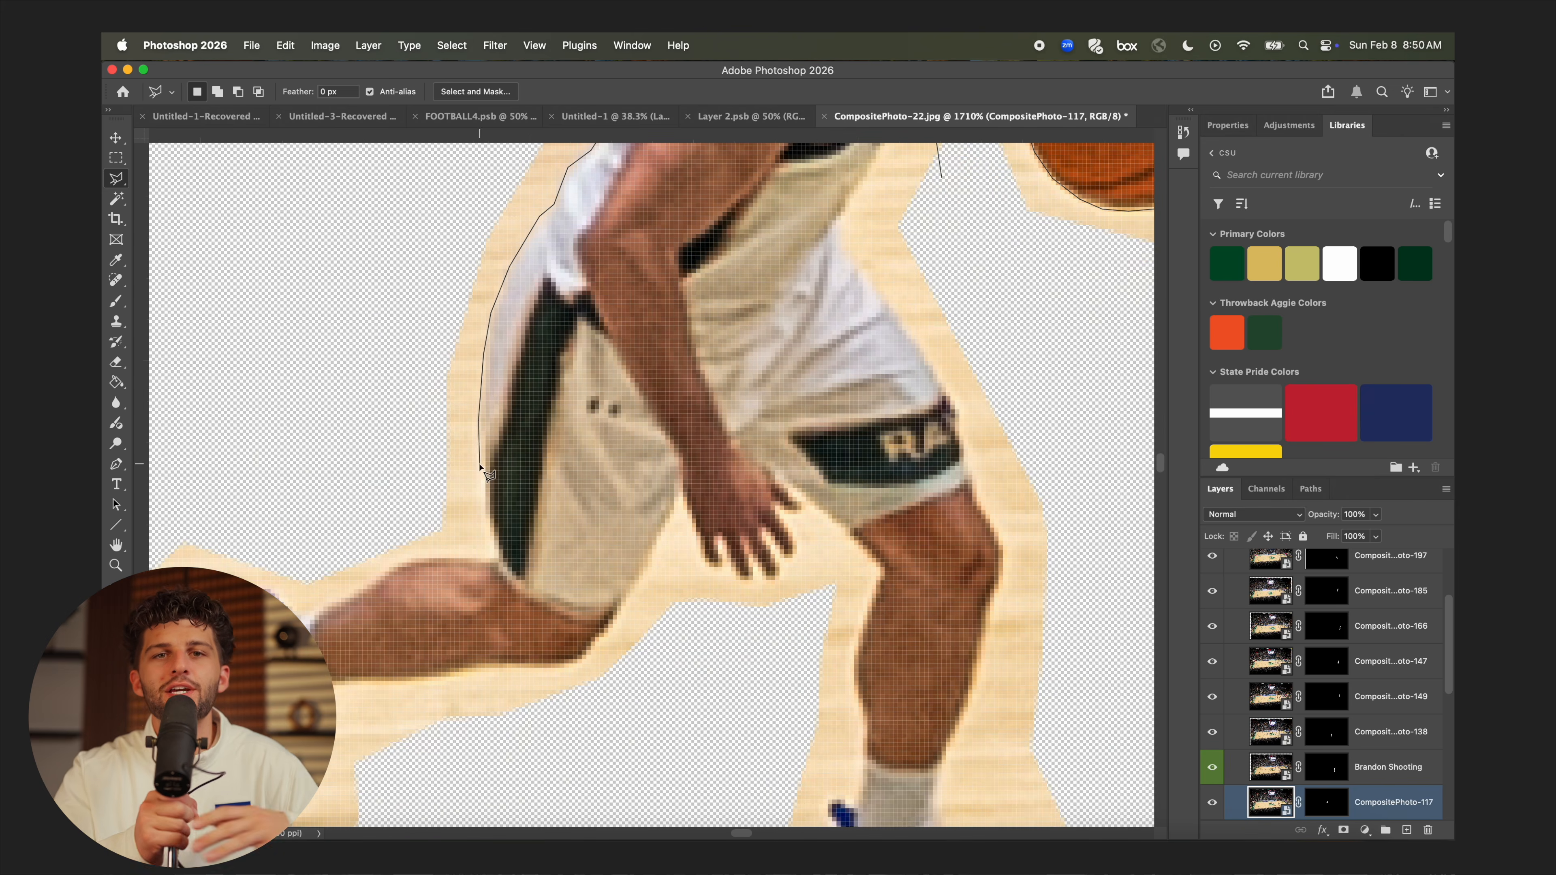
Extend the tight outline along the back of the CompositePhoto-117 player's shorts and around his trailing leg and shoe
{"action": "left_click", "coordinate": [494, 522]}
{"action": "left_click", "coordinate": [505, 557]}
{"action": "scroll", "coordinate": [423, 559], "scroll_direction": "down", "scroll_amount": 5}
{"action": "left_click", "coordinate": [421, 405]}
{"action": "scroll", "coordinate": [373, 452], "scroll_direction": "down", "scroll_amount": 2}
{"action": "left_click", "coordinate": [379, 471]}
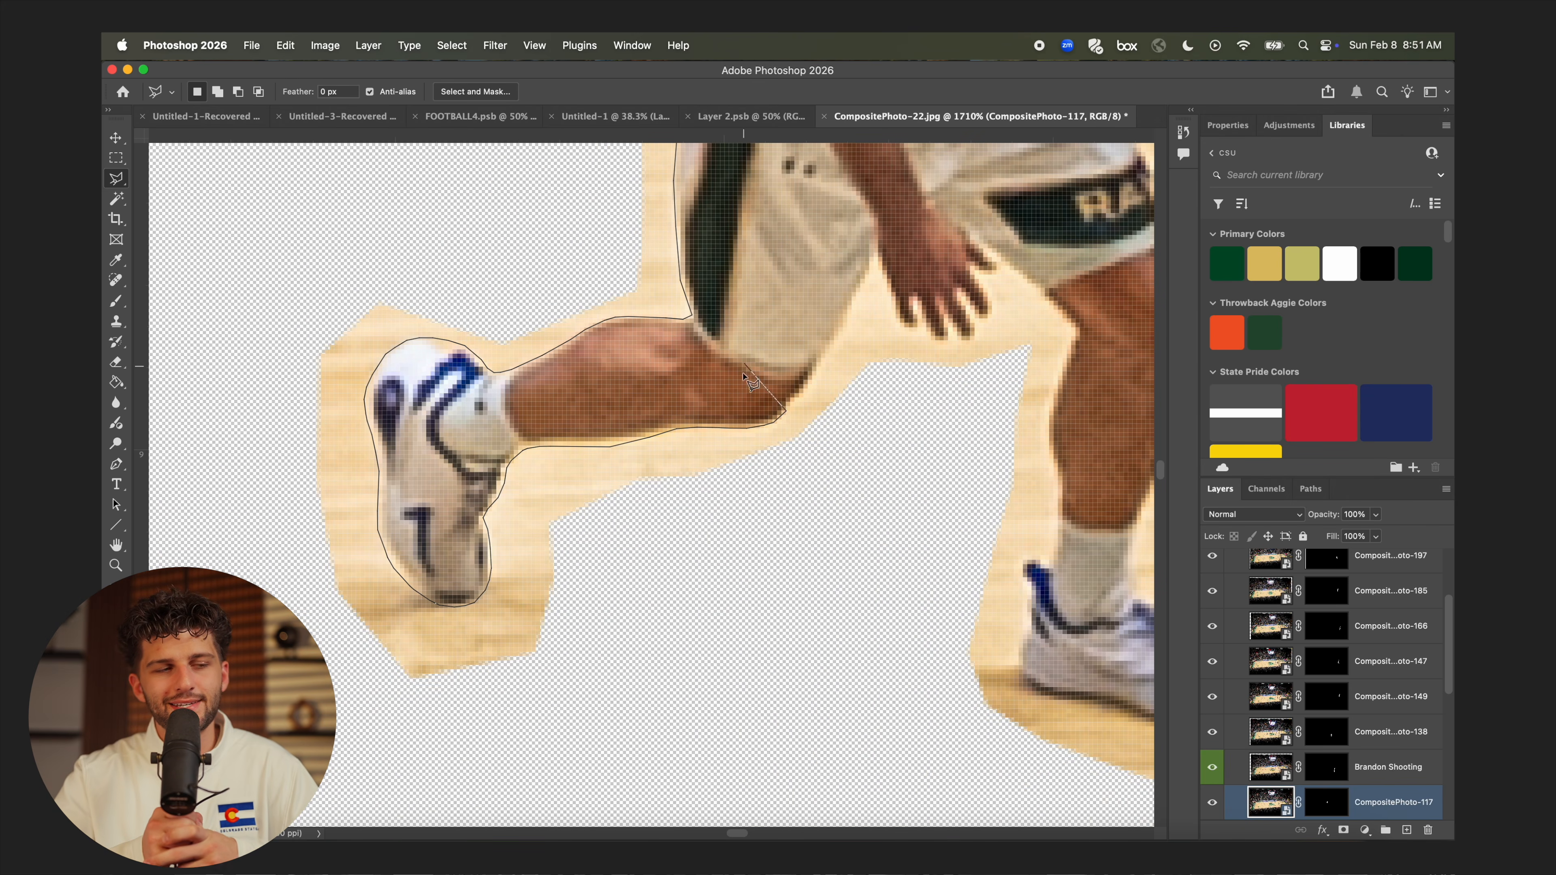
Trace the inner edge of the CompositePhoto-117 player's shorts, free hand and front leg down to the heel
{"action": "left_click", "coordinate": [874, 256]}
{"action": "scroll", "coordinate": [895, 366], "scroll_direction": "up", "scroll_amount": 2}
{"action": "scroll", "coordinate": [1038, 424], "scroll_direction": "right", "scroll_amount": 4}
{"action": "left_click", "coordinate": [870, 506]}
{"action": "left_click", "coordinate": [876, 604]}
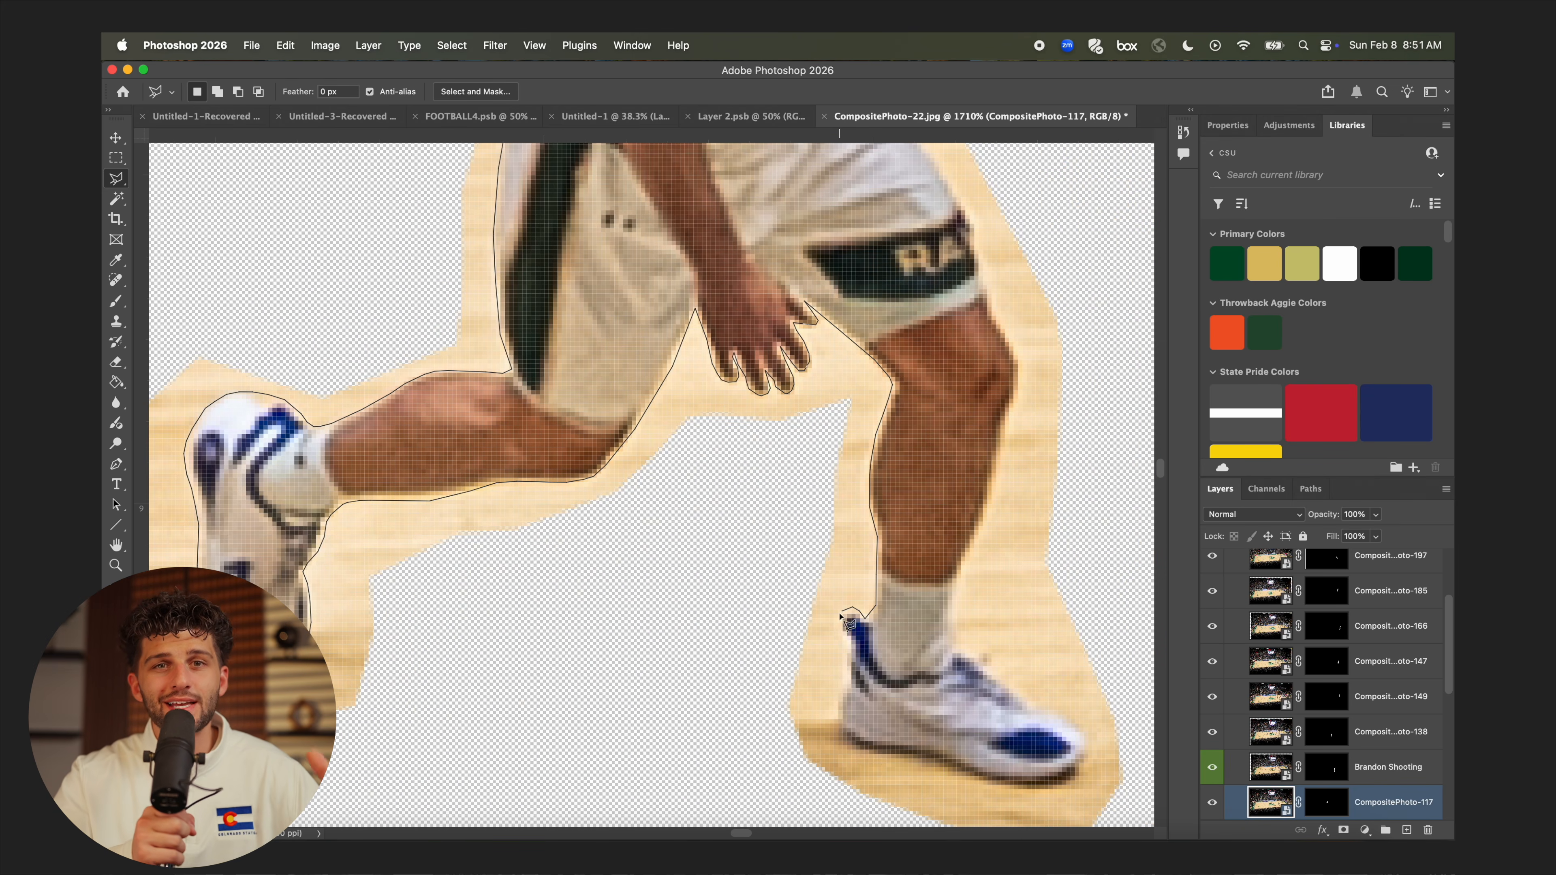
{"action": "left_click", "coordinate": [835, 627]}
{"action": "left_click", "coordinate": [837, 710]}
Complete the tight outline around the CompositePhoto-117 player's front shoe, outer leg, shorts and torso
{"action": "scroll", "coordinate": [841, 732], "scroll_direction": "right", "scroll_amount": 3}
{"action": "left_click", "coordinate": [839, 687]}
{"action": "left_click", "coordinate": [867, 701]}
{"action": "left_click", "coordinate": [899, 443]}
{"action": "scroll", "coordinate": [910, 396], "scroll_direction": "up", "scroll_amount": 6}
{"action": "left_click", "coordinate": [871, 663]}
{"action": "scroll", "coordinate": [968, 625], "scroll_direction": "up", "scroll_amount": 3}
{"action": "scroll", "coordinate": [992, 613], "scroll_direction": "down", "scroll_amount": 2}
{"action": "left_click", "coordinate": [1006, 521]}
{"action": "scroll", "coordinate": [1011, 527], "scroll_direction": "down", "scroll_amount": 5}
Brush the leftover court out of the CompositePhoto-117 layer mask using the traced outline, and clear the selection
{"action": "key", "text": "b"}
{"action": "scroll", "coordinate": [1041, 521], "scroll_direction": "down", "scroll_amount": 2}
{"action": "left_click", "coordinate": [1326, 802]}
{"action": "mouse_move", "coordinate": [834, 411]}
{"action": "left_mouse_down"}
{"action": "mouse_move", "coordinate": [876, 410]}
{"action": "mouse_move", "coordinate": [954, 337]}
{"action": "mouse_move", "coordinate": [945, 433]}
{"action": "left_mouse_up"}
{"action": "key", "text": "super+d"}
{"action": "key", "text": "super+0"}
Turn the Background group's visibility back on beneath the player layers
{"action": "scroll", "coordinate": [775, 442], "scroll_direction": "up", "scroll_amount": 6}
{"action": "scroll", "coordinate": [1317, 674], "scroll_direction": "down", "scroll_amount": 5}
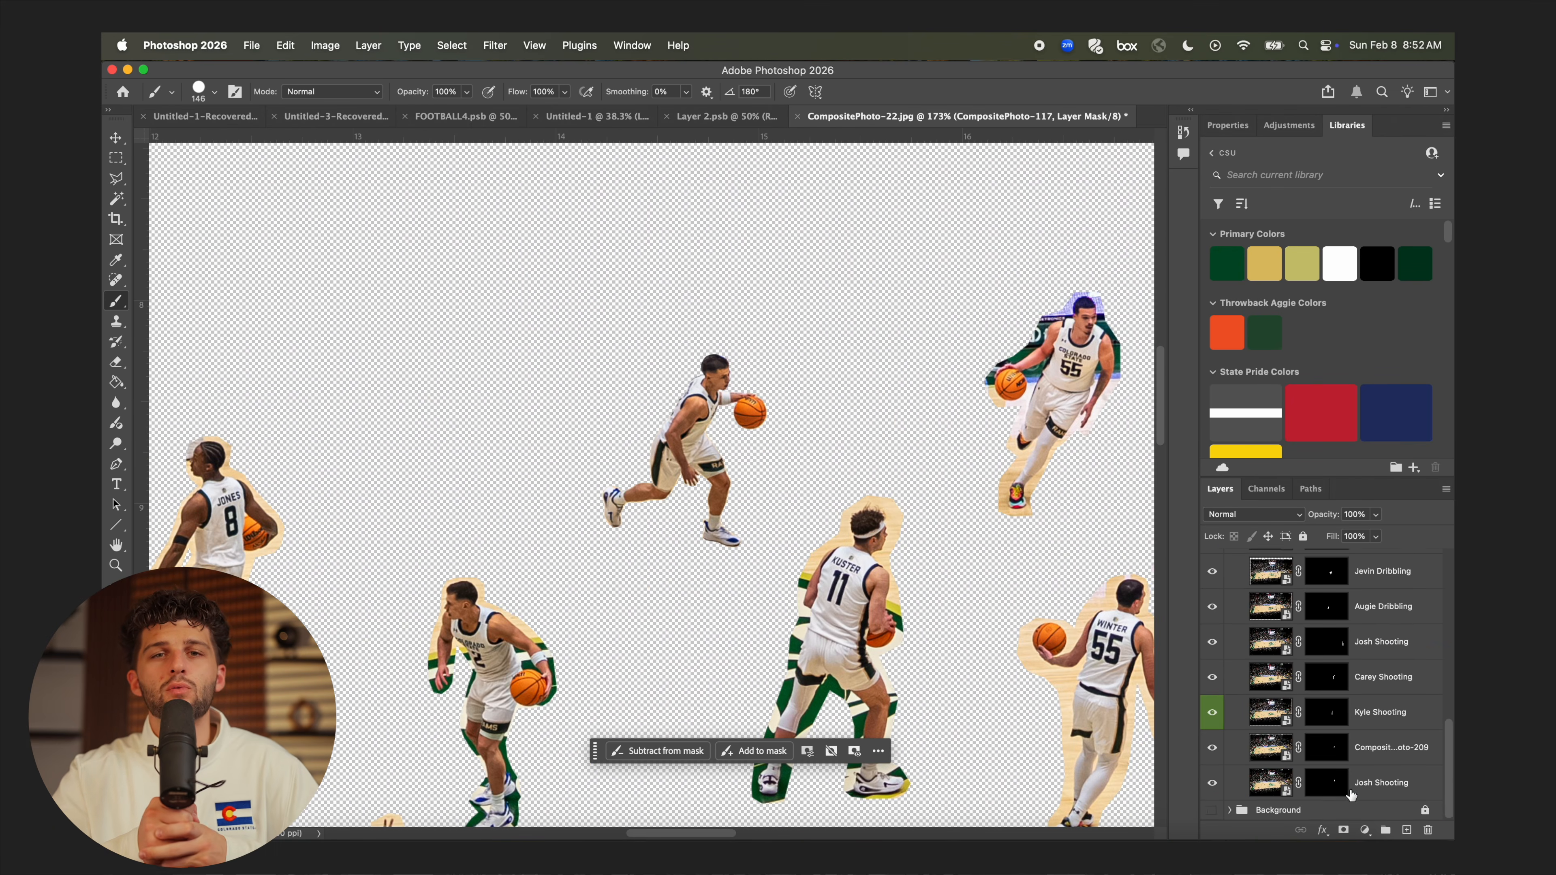
{"action": "left_click", "coordinate": [1212, 810]}
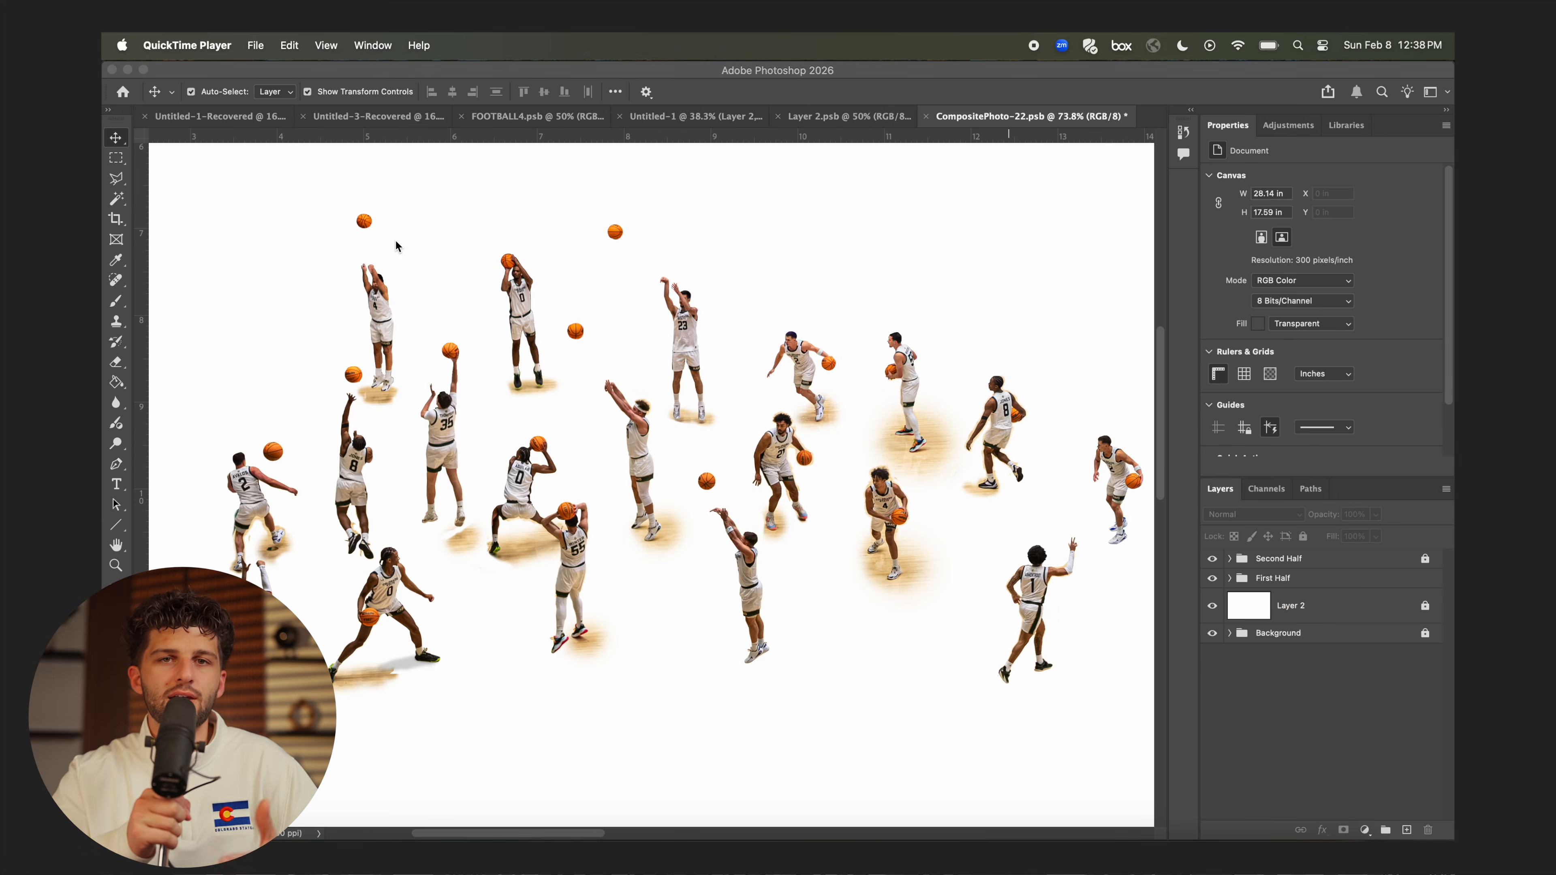
Inspect the cut-out players and the floor shadows at their feet, switching the white Layer 2 on and off for comparison
{"action": "scroll", "coordinate": [395, 242], "scroll_direction": "up", "scroll_amount": 5}
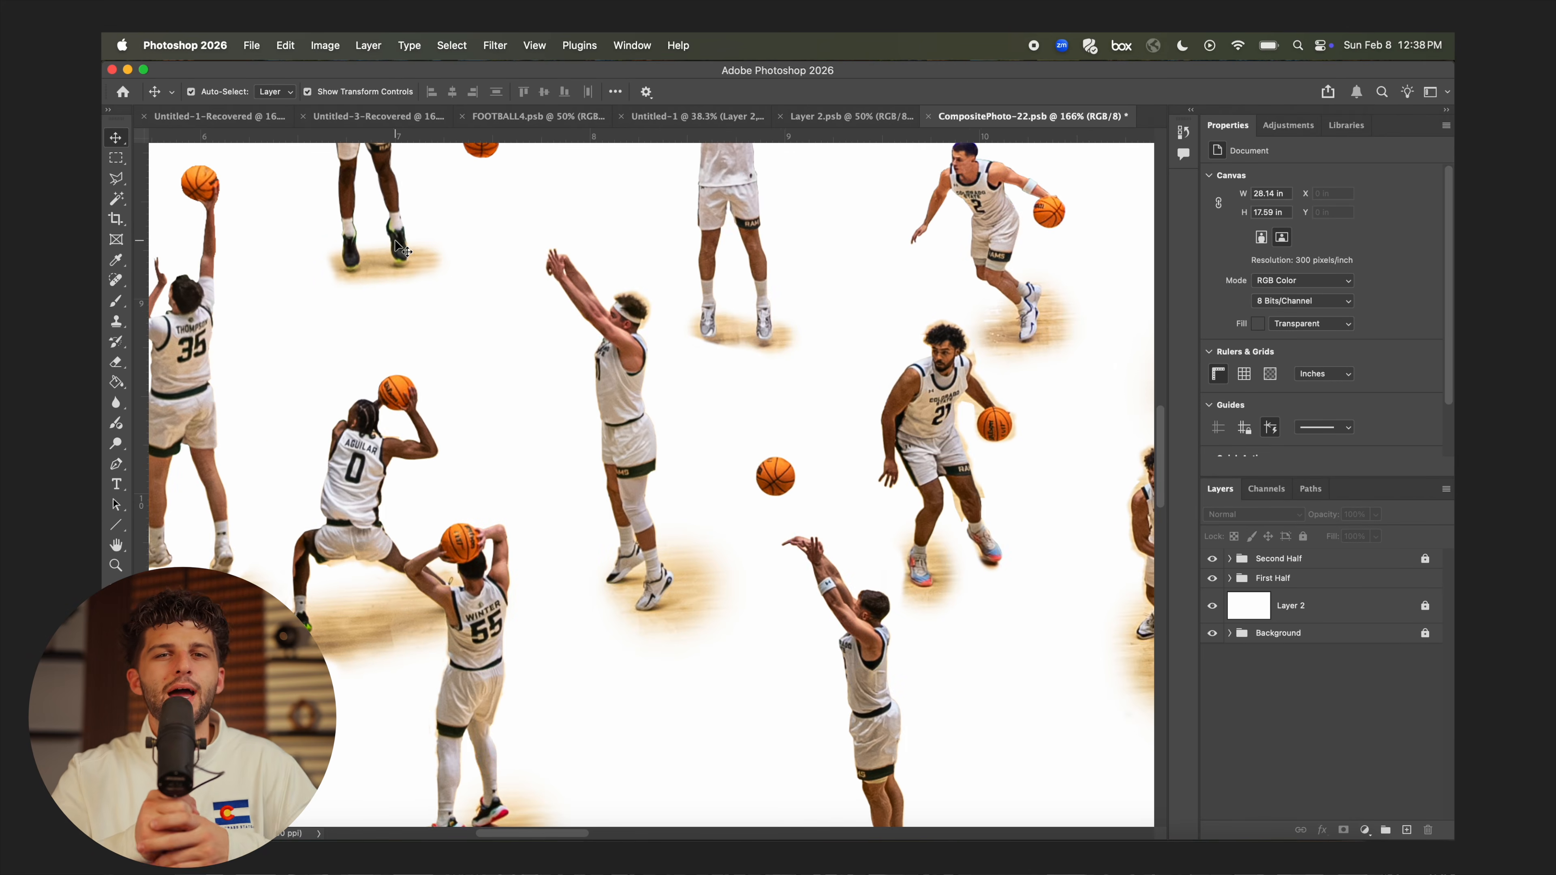
{"action": "scroll", "coordinate": [396, 247], "scroll_direction": "down", "scroll_amount": 5}
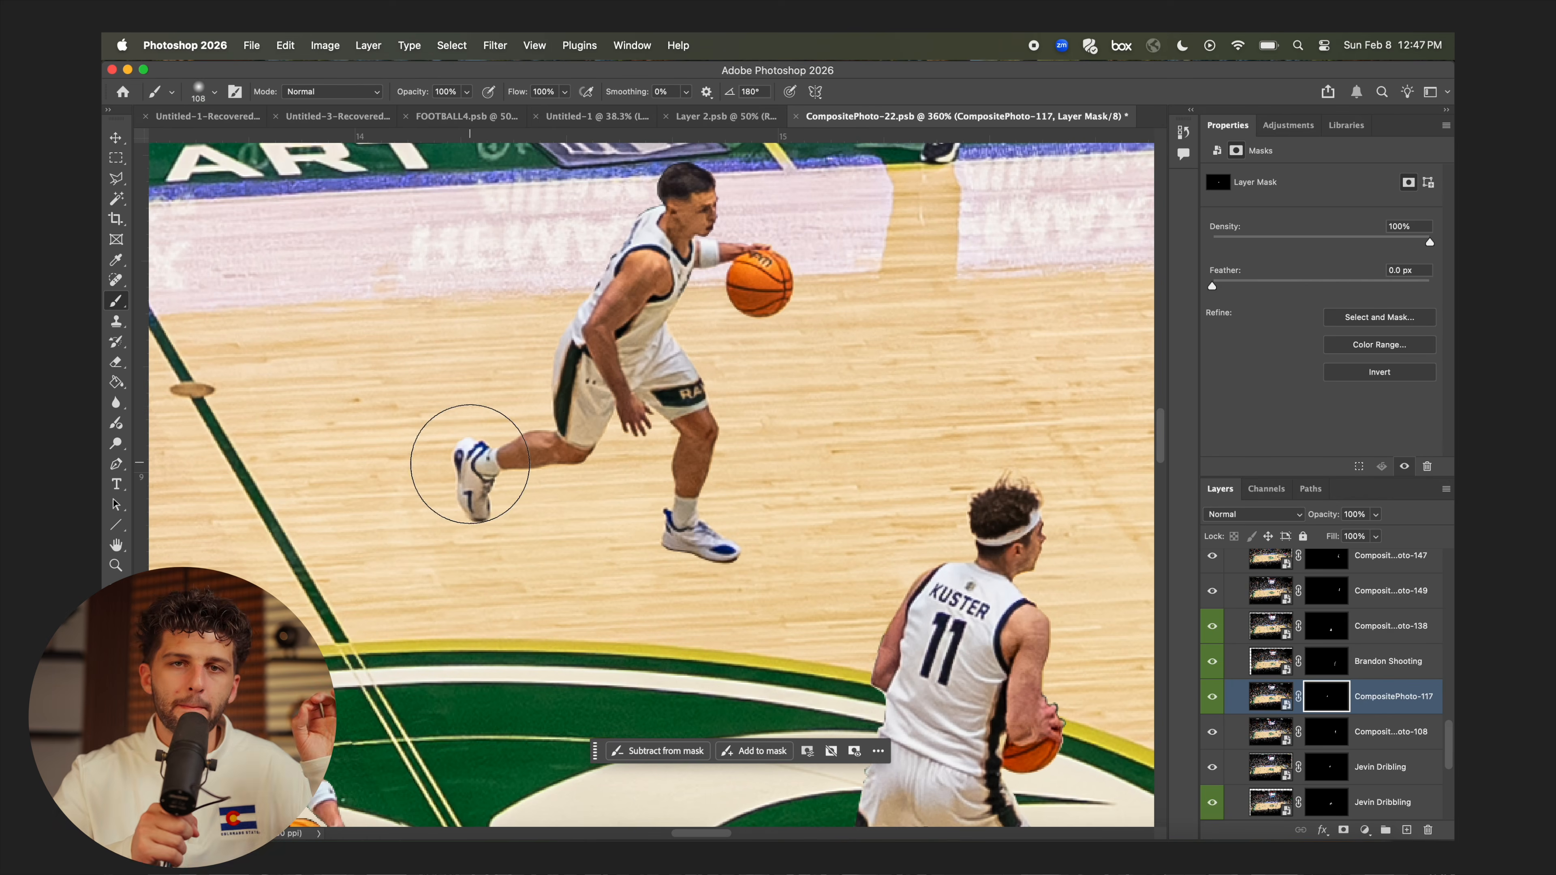
{"action": "scroll", "coordinate": [1316, 674], "scroll_direction": "down", "scroll_amount": 5}
{"action": "left_click", "coordinate": [1211, 783]}
{"action": "left_click", "coordinate": [1212, 783]}
{"action": "scroll", "coordinate": [1334, 656], "scroll_direction": "up", "scroll_amount": 5}
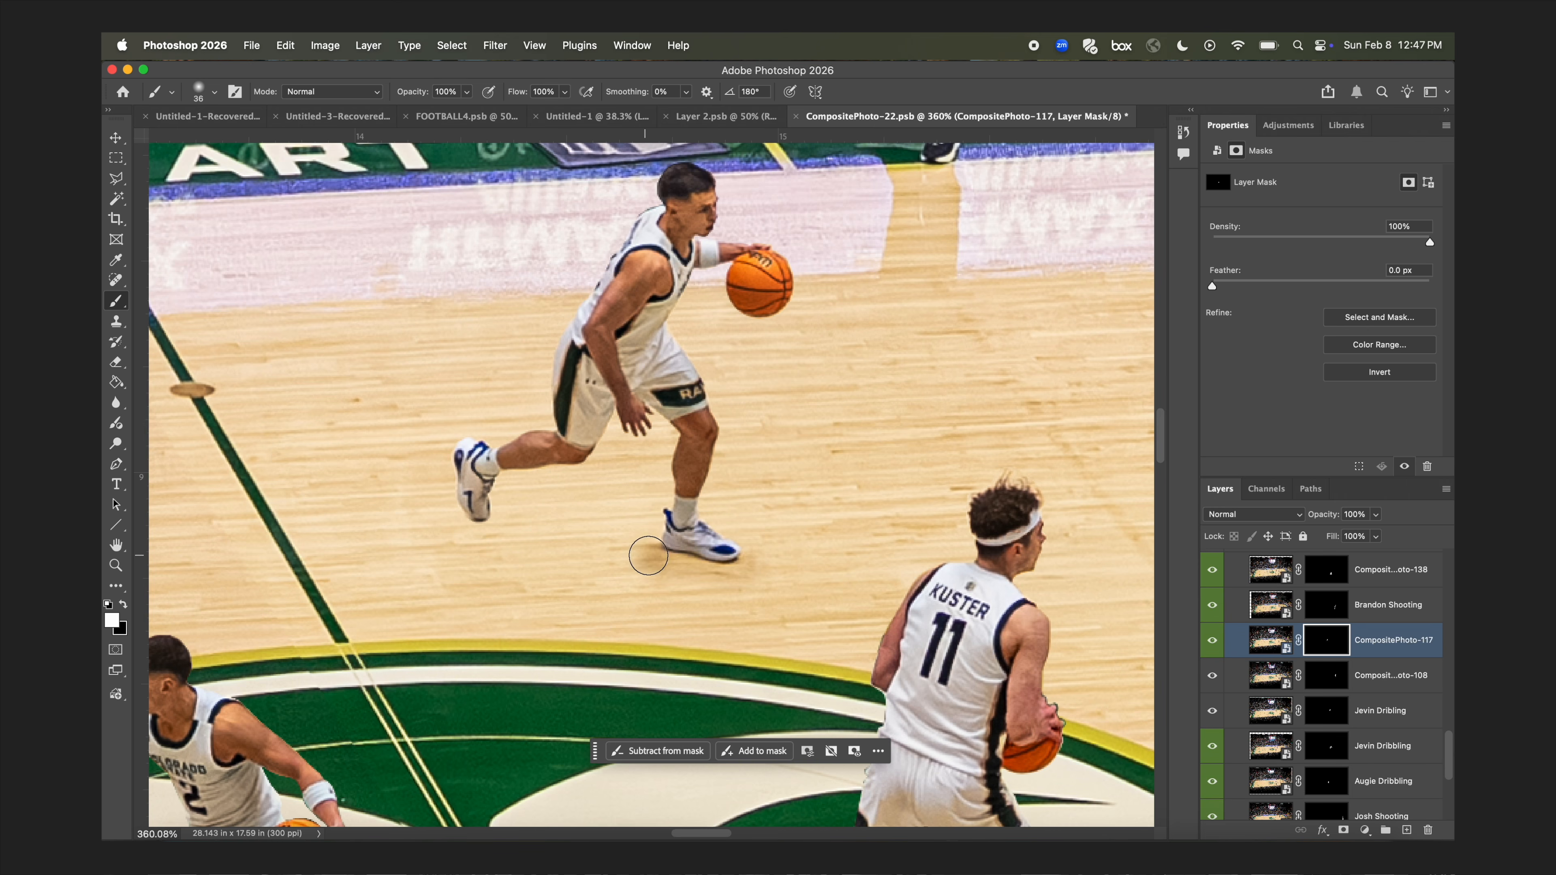